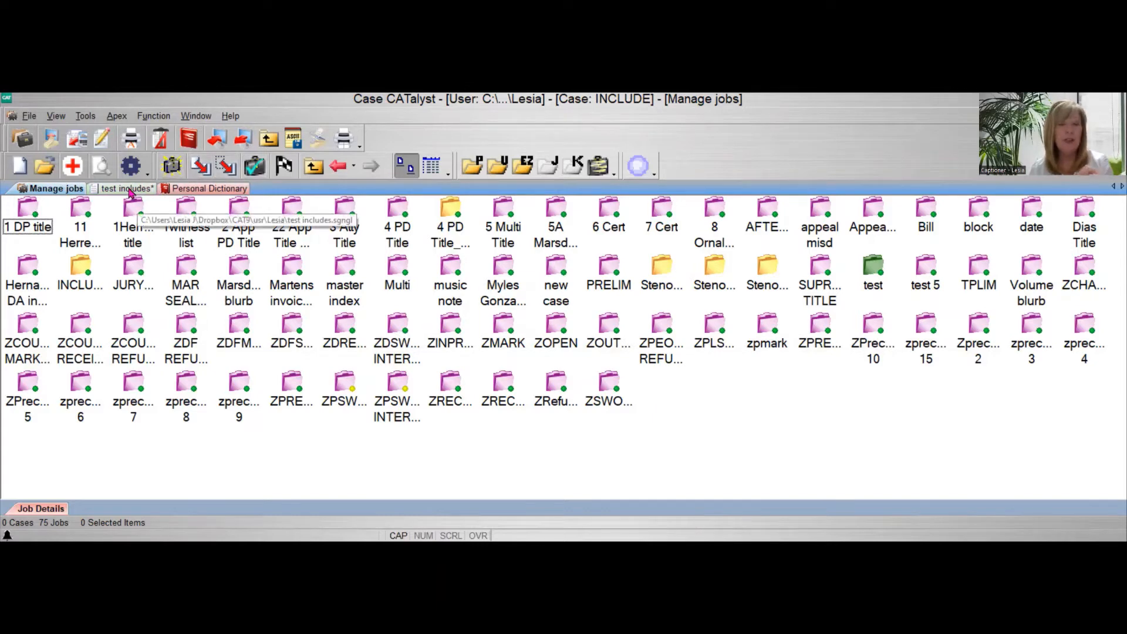
Switch to the test includes transcript and delete all of its existing text.
left_click(127, 189)
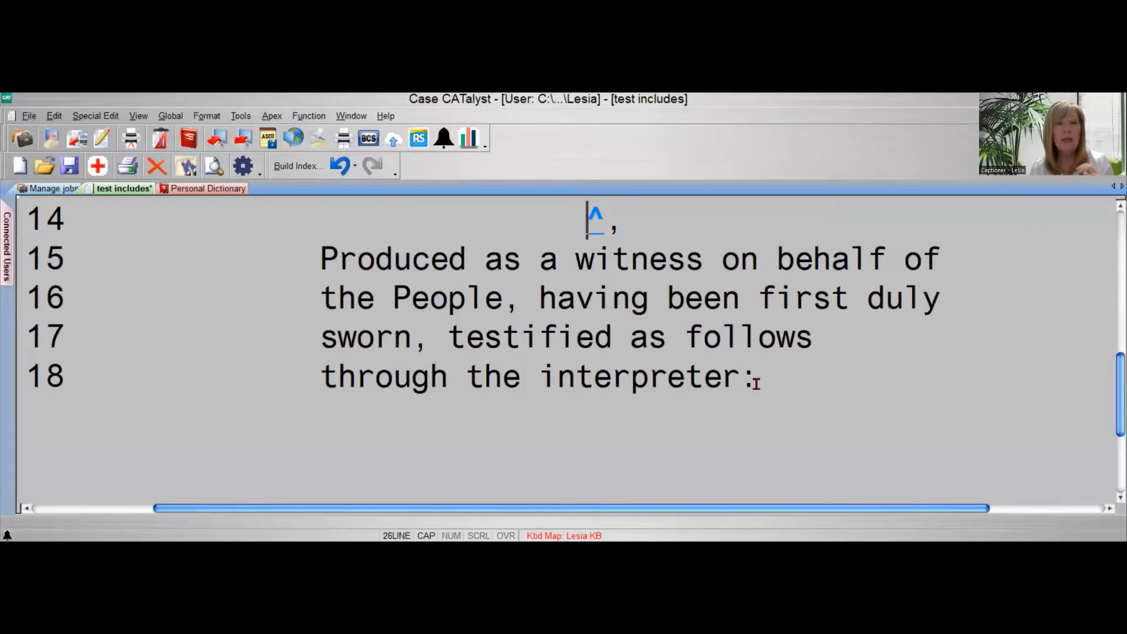
left_click_drag(704, 337, 467, 224)
left_click(705, 376)
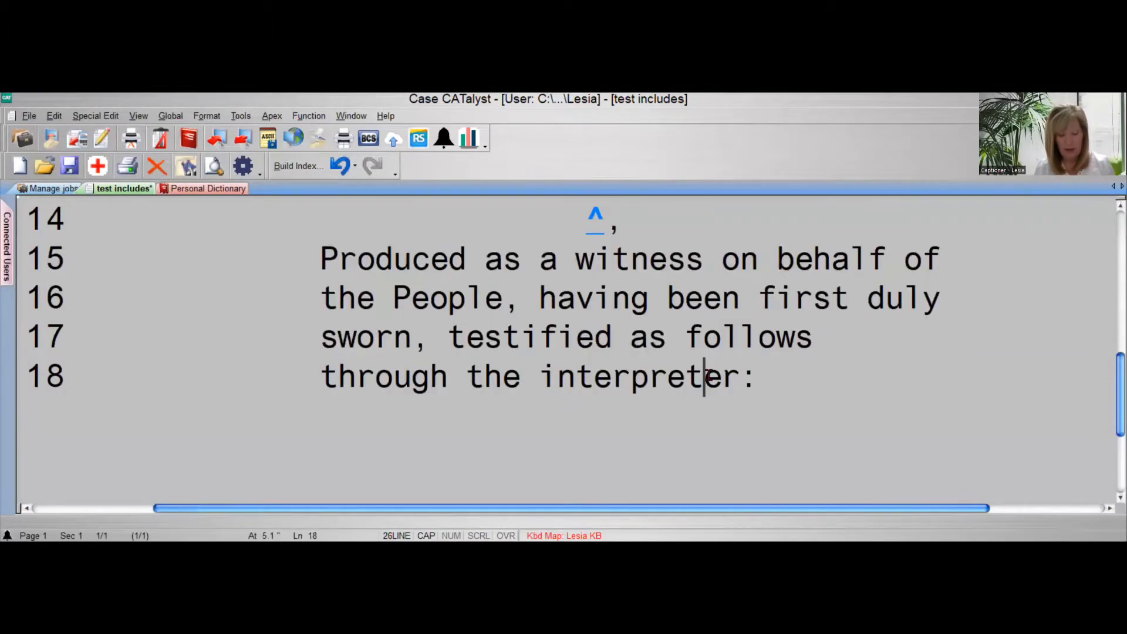
key("shift+Up")
key("shift+Up")
key("shift+Up")
key("shift+Up")
key("shift+Up")
key("shift+Up")
key("shift+Up")
key("shift+Up")
key("shift+Up")
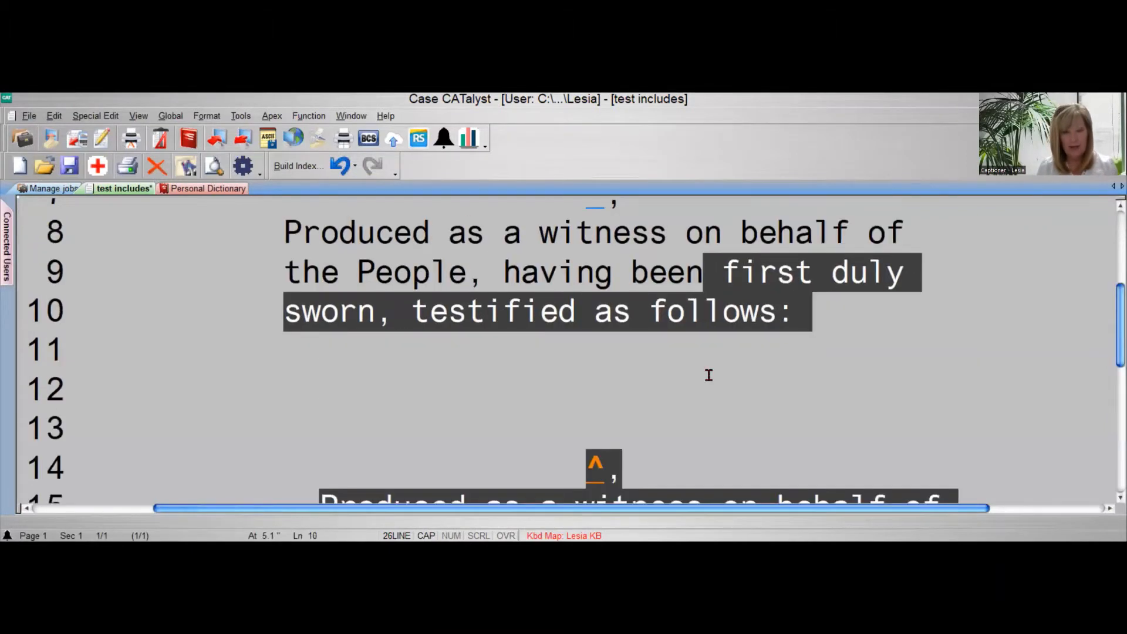
key("shift+Up")
key("shift+Up")
key("shift+Up")
key("shift+Up")
key("shift+Up")
key("shift+Up")
key("Delete")
key("Delete")
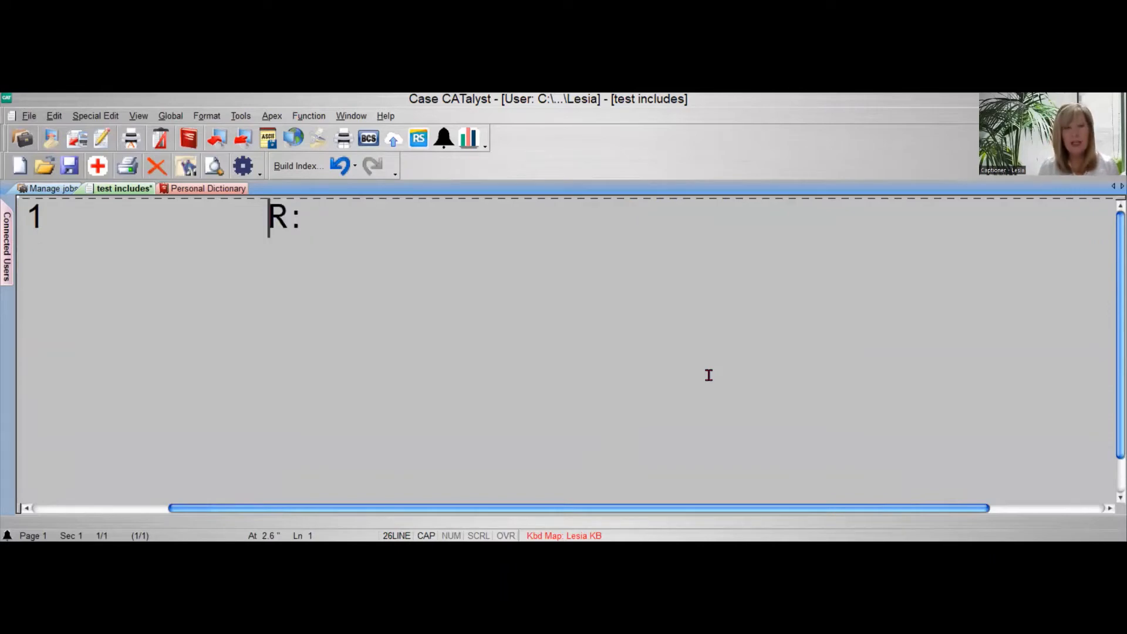
key("Delete")
key("Delete")
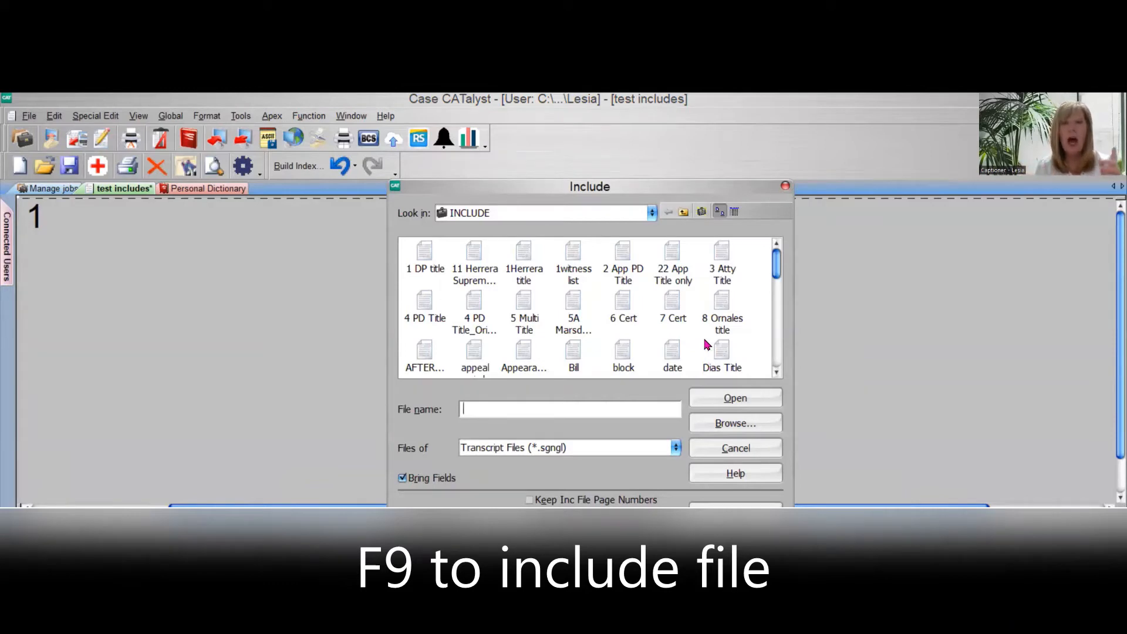
Include a Superior Court title page from the INCLUDE case in the empty transcript and undo the insertion.
left_click(651, 215)
left_click(474, 258)
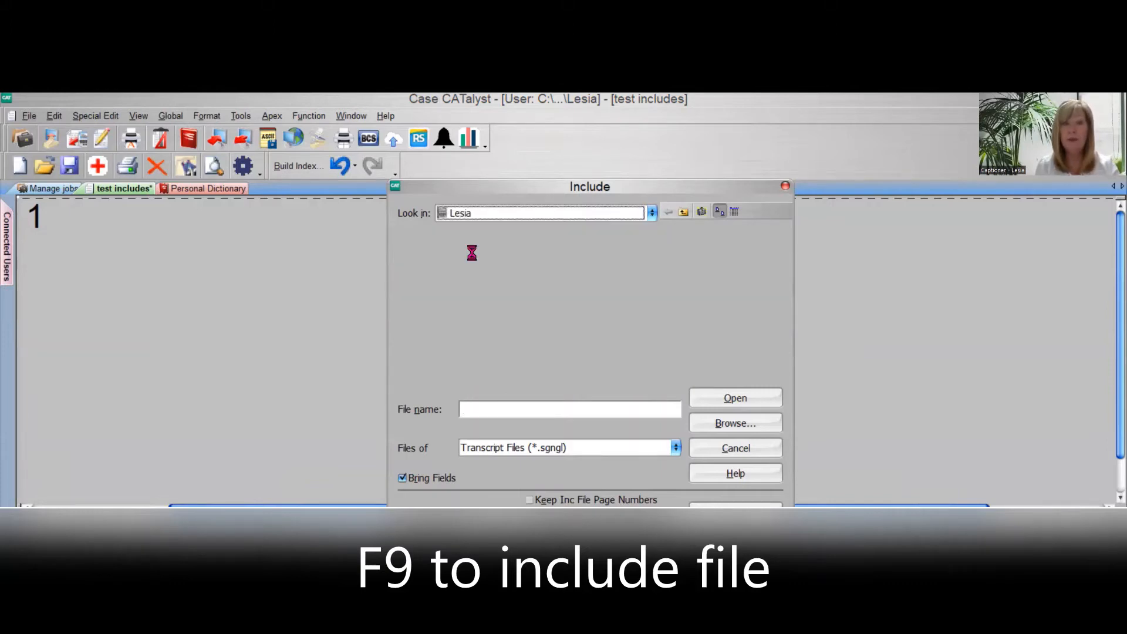
scroll(587, 306, "down", 1)
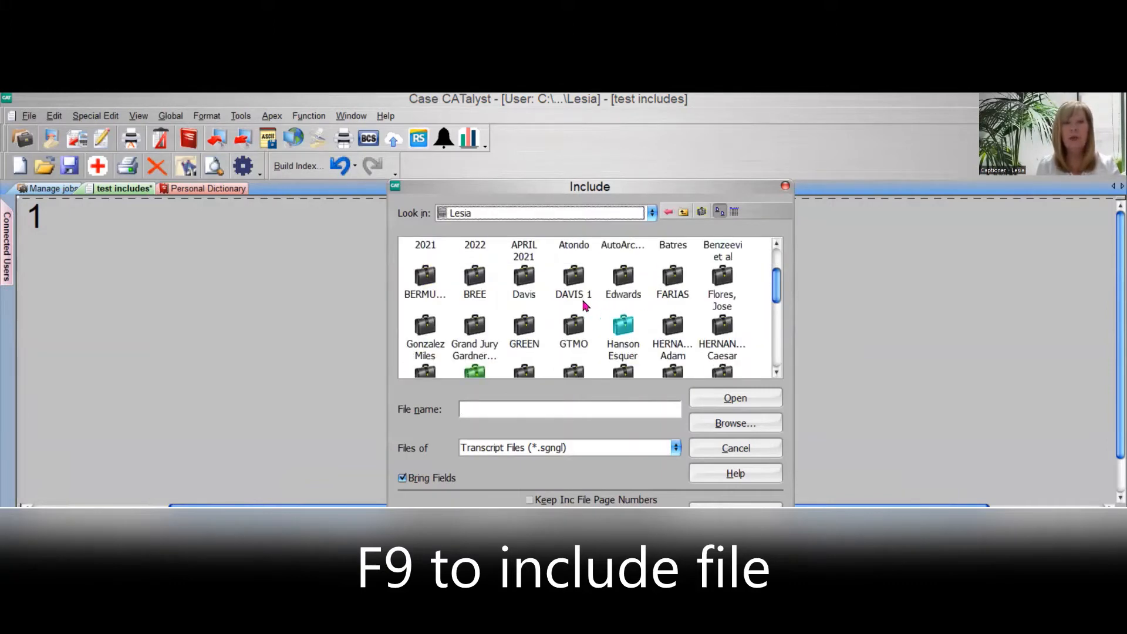
scroll(573, 302, "down", 2)
left_click(571, 304)
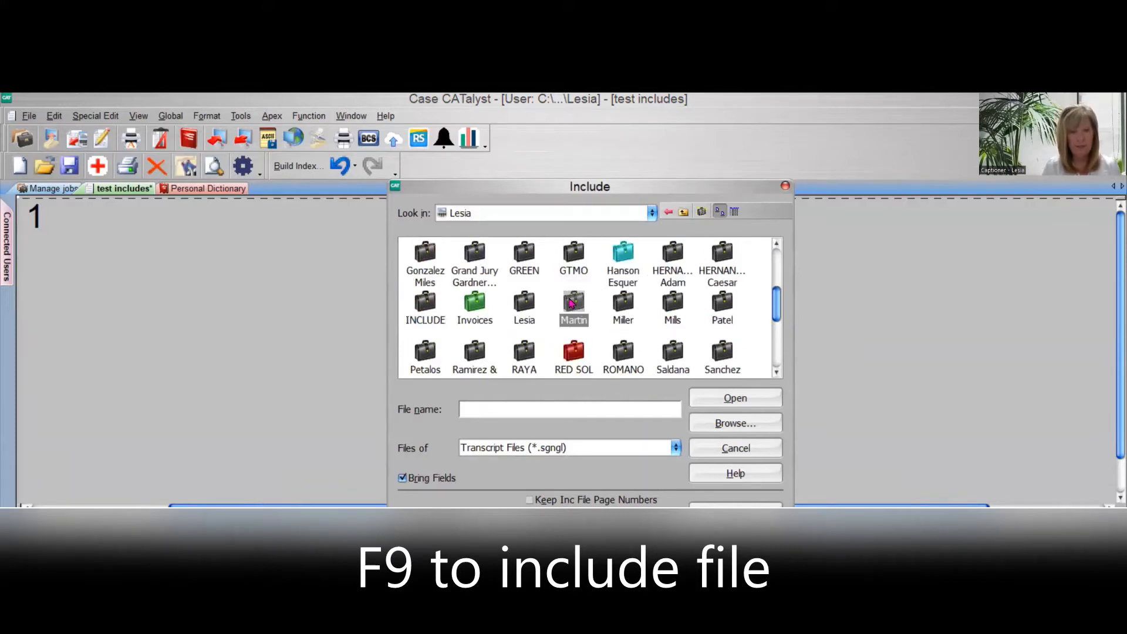
key("i")
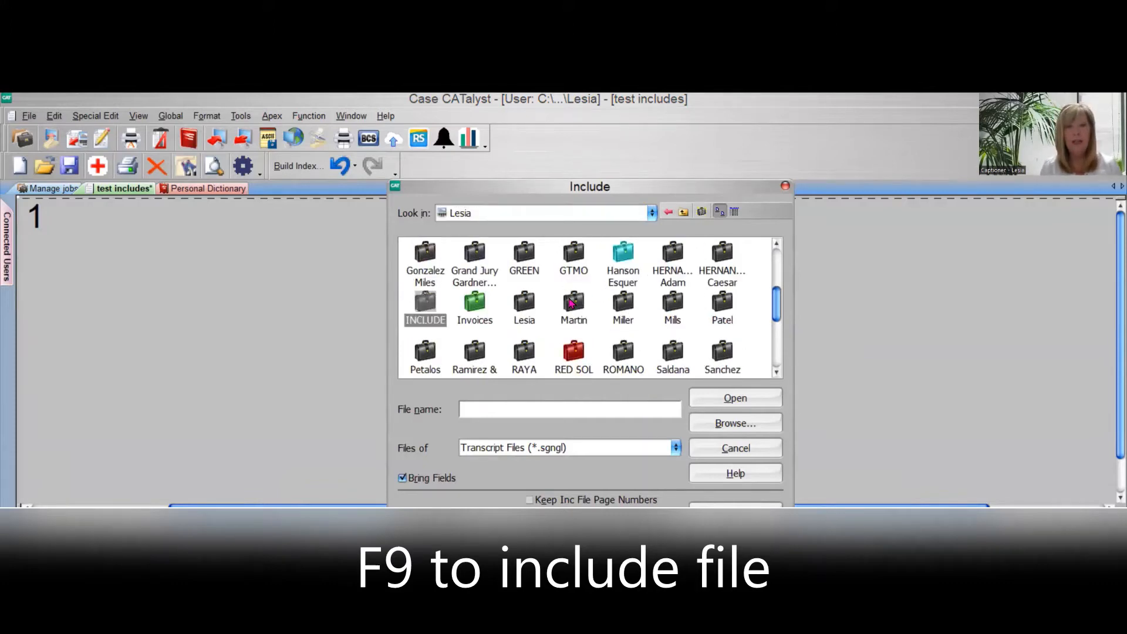
double_click(415, 301)
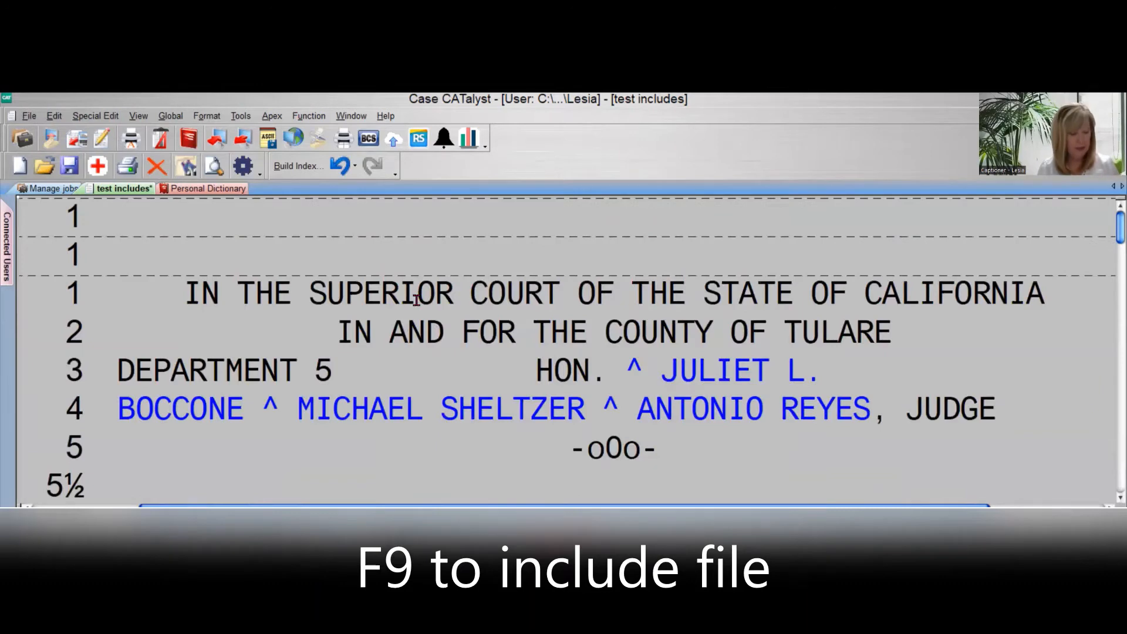
key("ctrl+z")
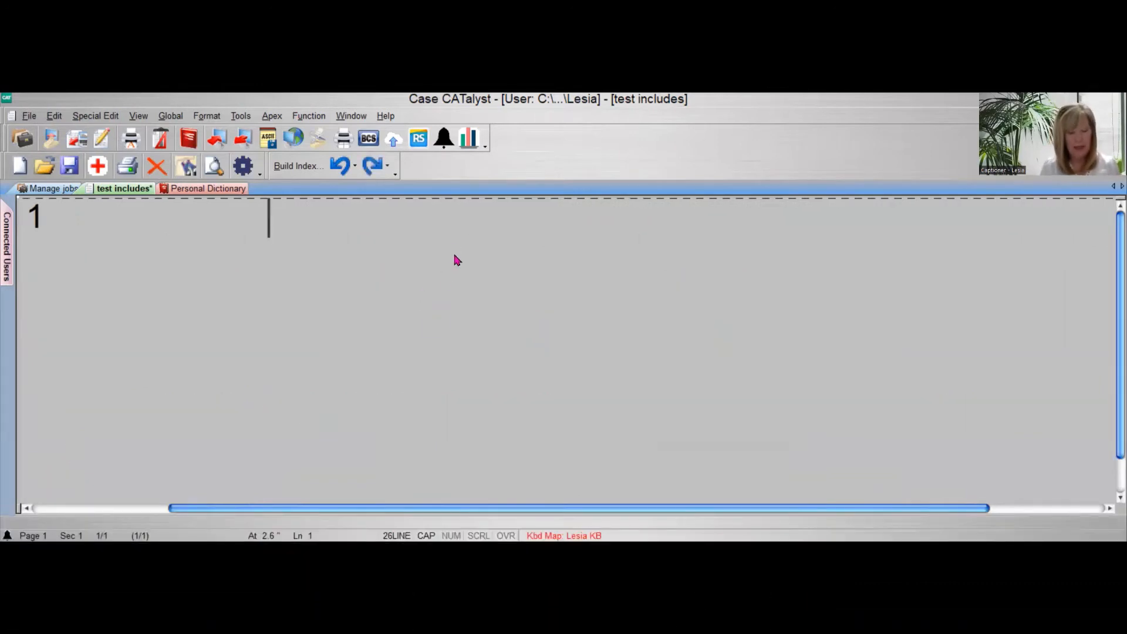
Include the 4 PD Title file from the INCLUDE case in the transcript.
key("alt+i")
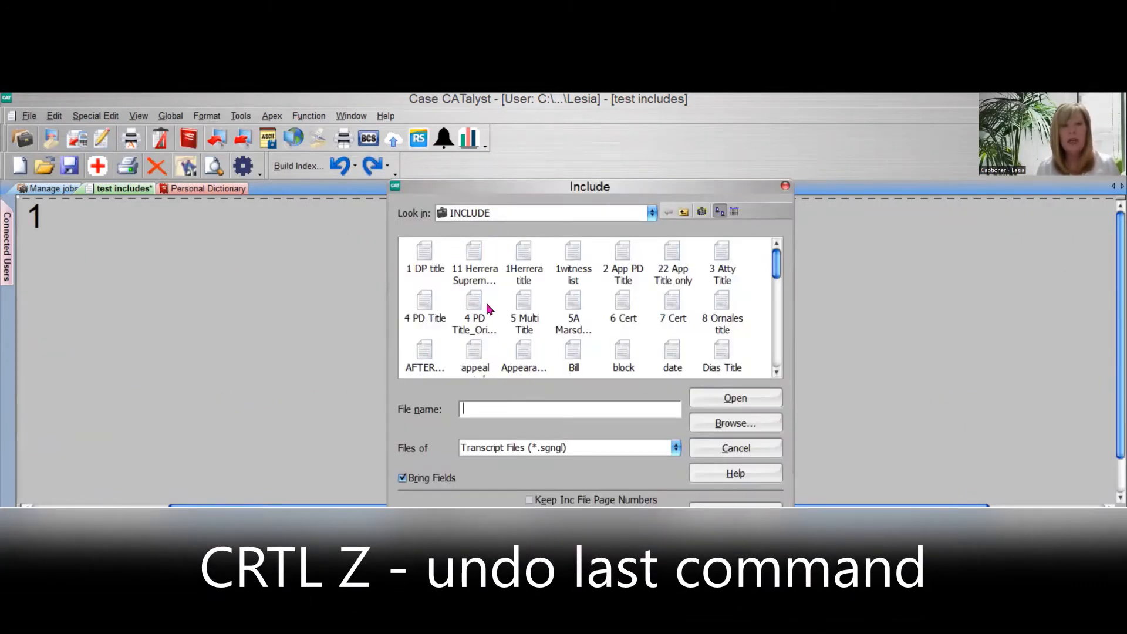
scroll(510, 320, "down", 1)
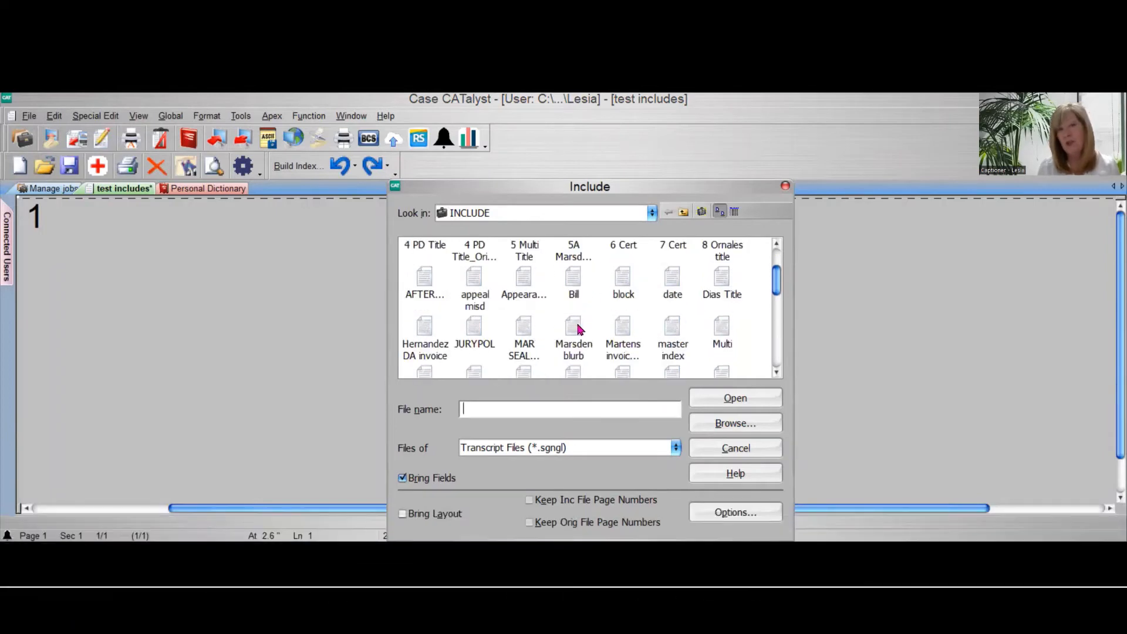
scroll(578, 327, "up", 1)
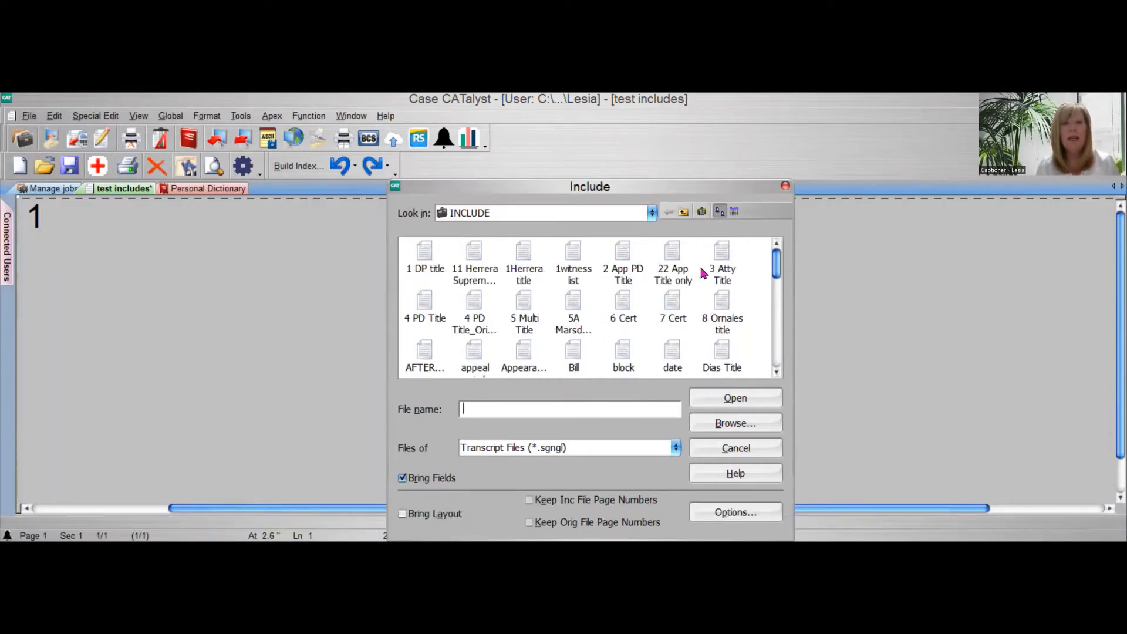
double_click(428, 310)
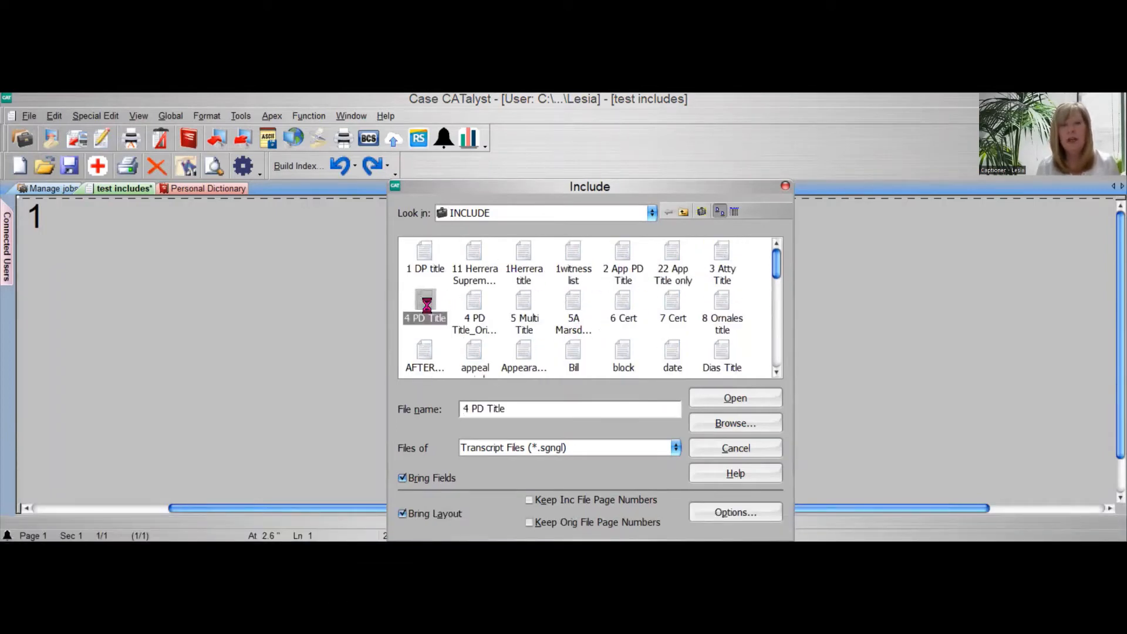
Step through the title page's fill-in fields up to ATTORNEY10, leave that field unfilled, and undo the title page insertion.
scroll(466, 319, "down", 5)
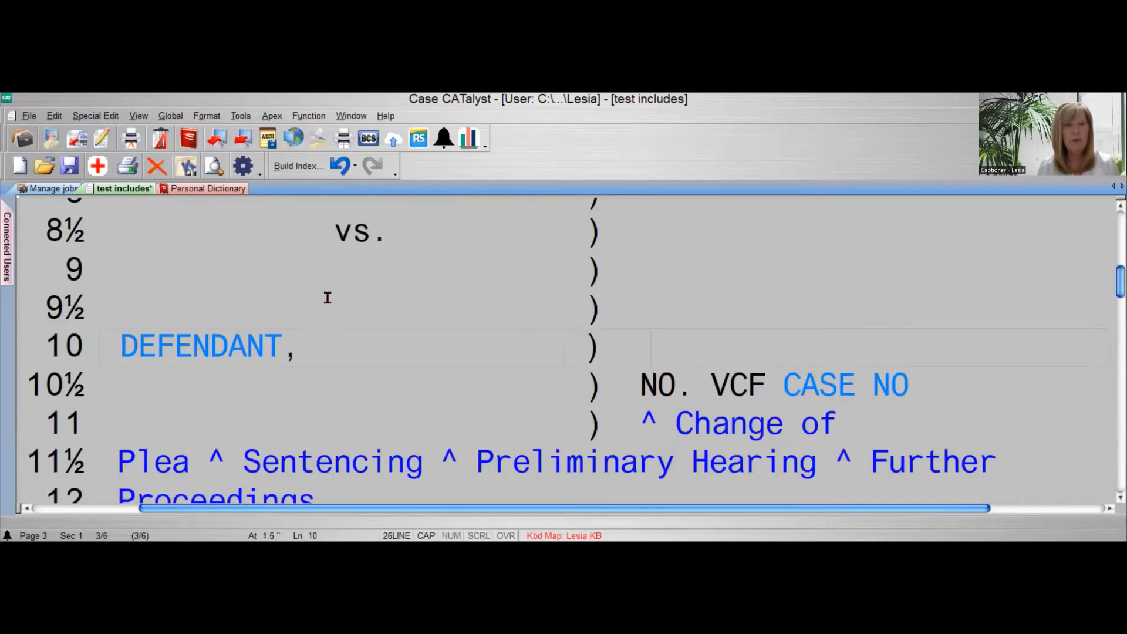
key("Tab")
key("Tab")
key("Tab")
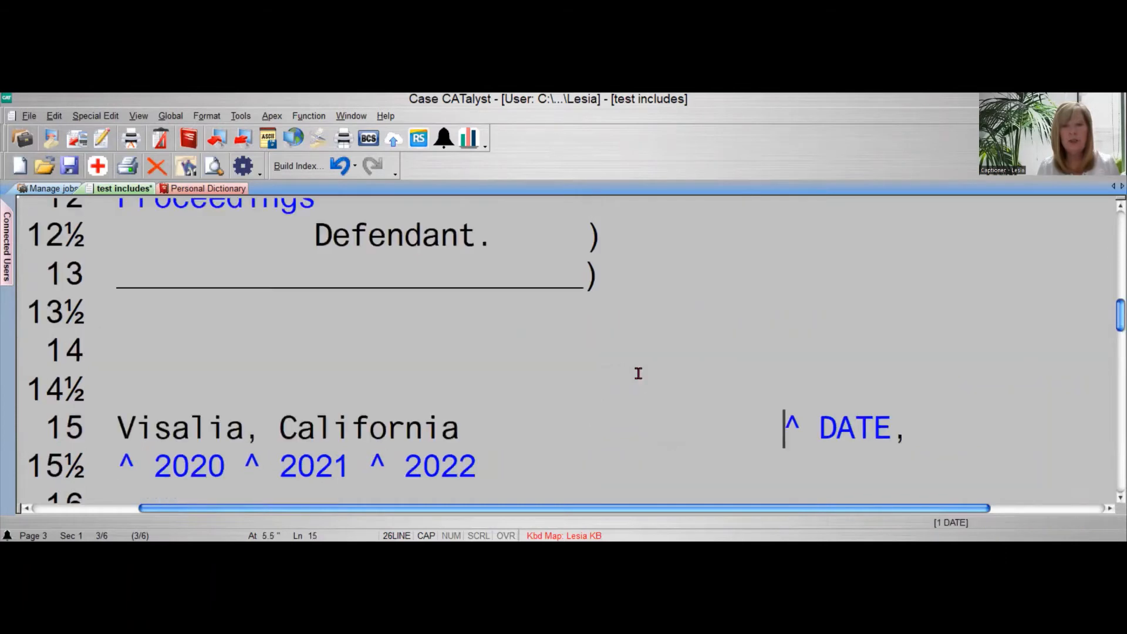
key("Tab")
scroll(593, 372, "down", 5)
key("Tab")
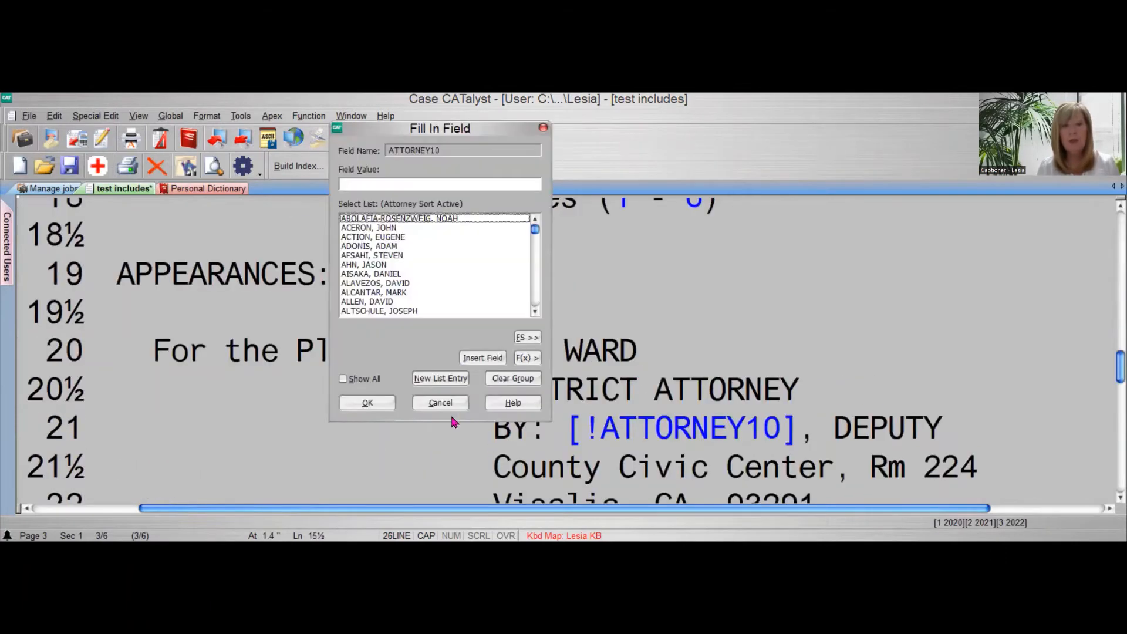
left_click(447, 407)
scroll(500, 405, "up", 10)
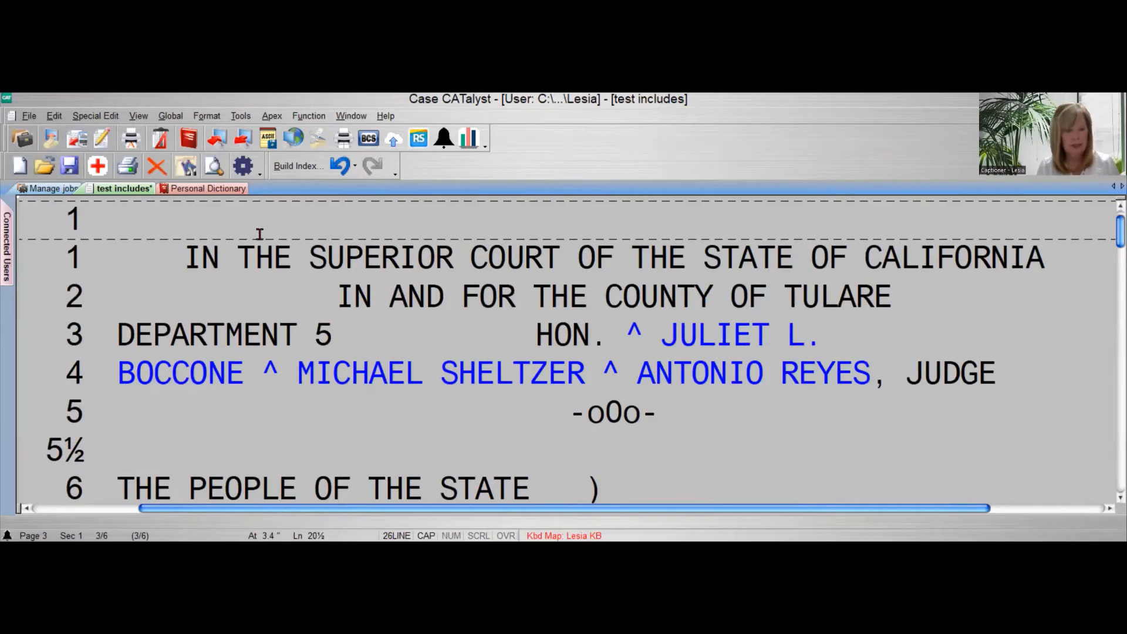
key("ctrl+z")
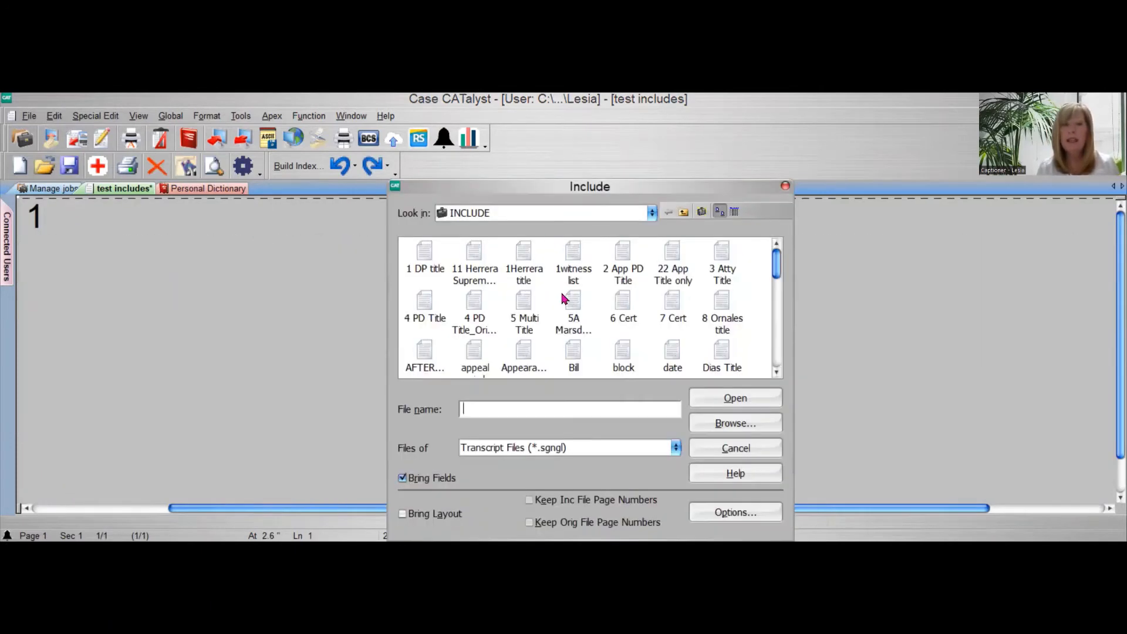
Include an appellate court title page in the transcript and undo the insertion.
double_click(560, 290)
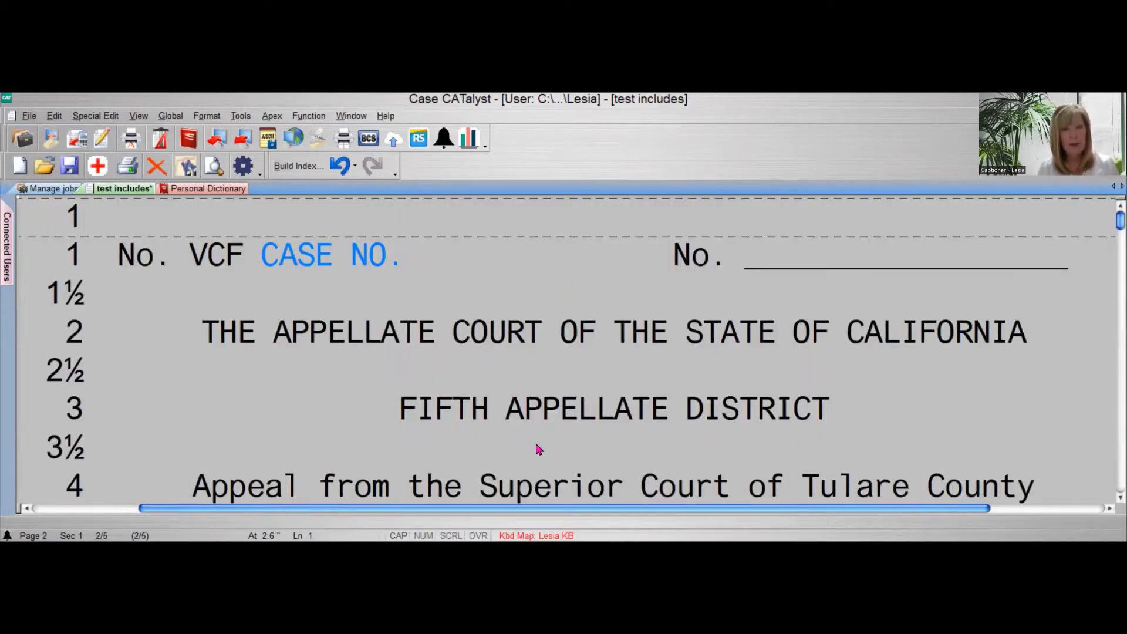
type("S")
left_click(616, 346)
key("ctrl+z")
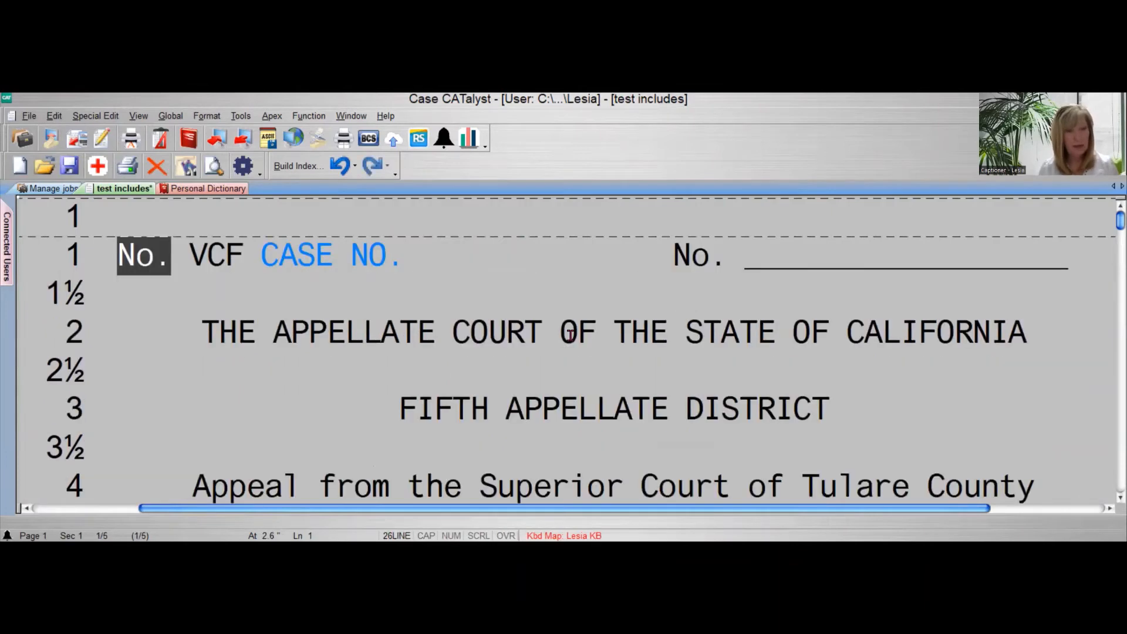
key("ctrl+z")
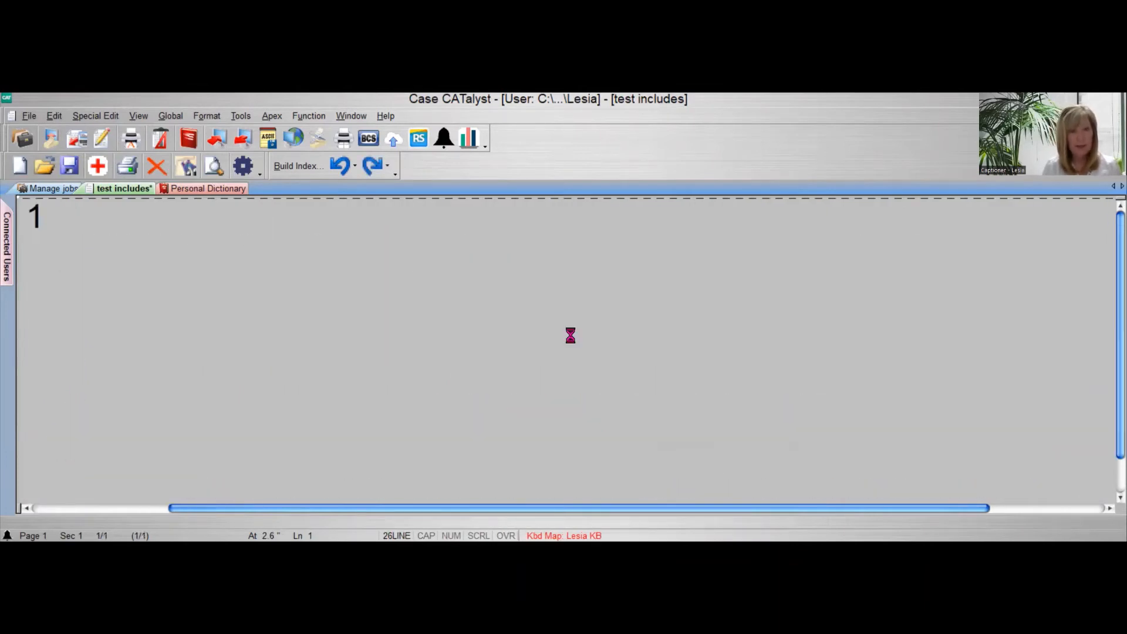
Include the ZPSWORN file from the INCLUDE case in the empty transcript.
type("zpsworn")
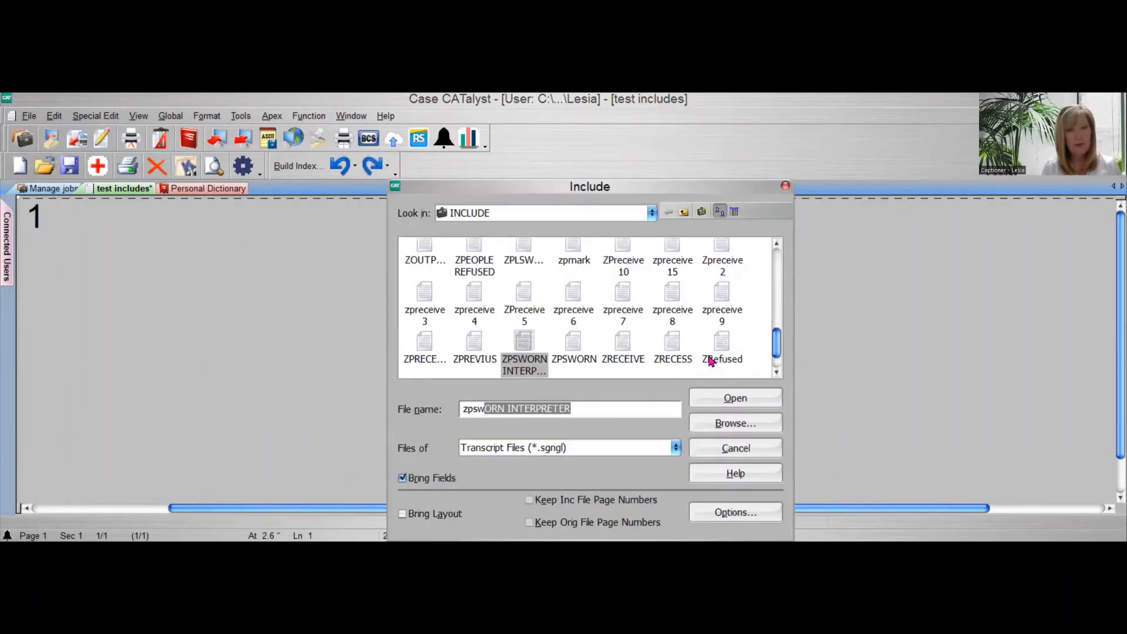
key("BackSpace")
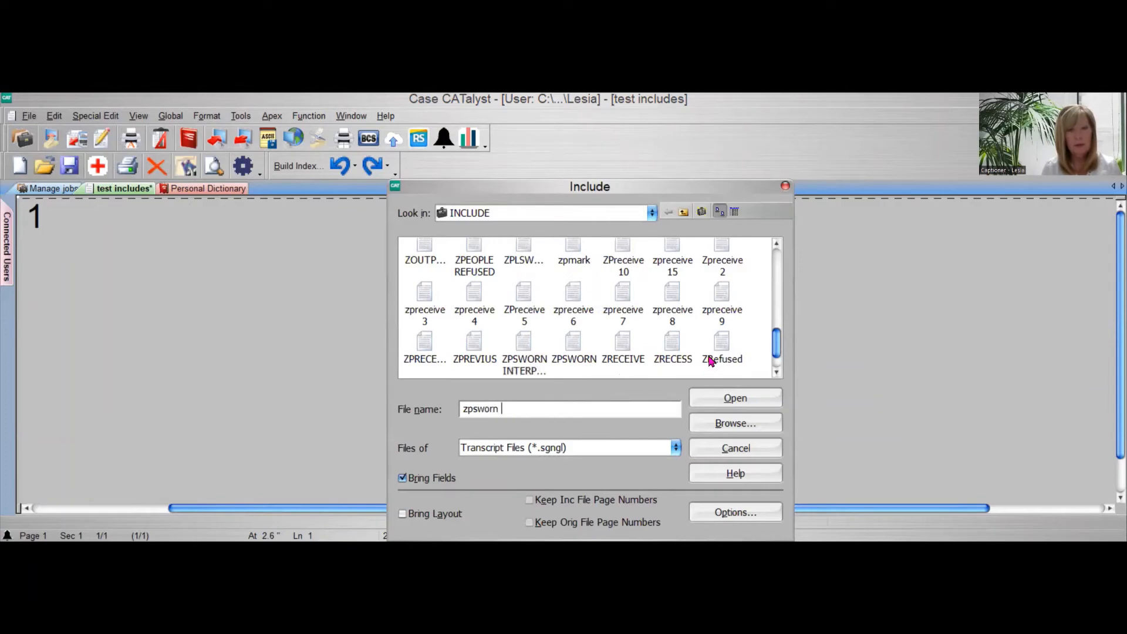
key("Return")
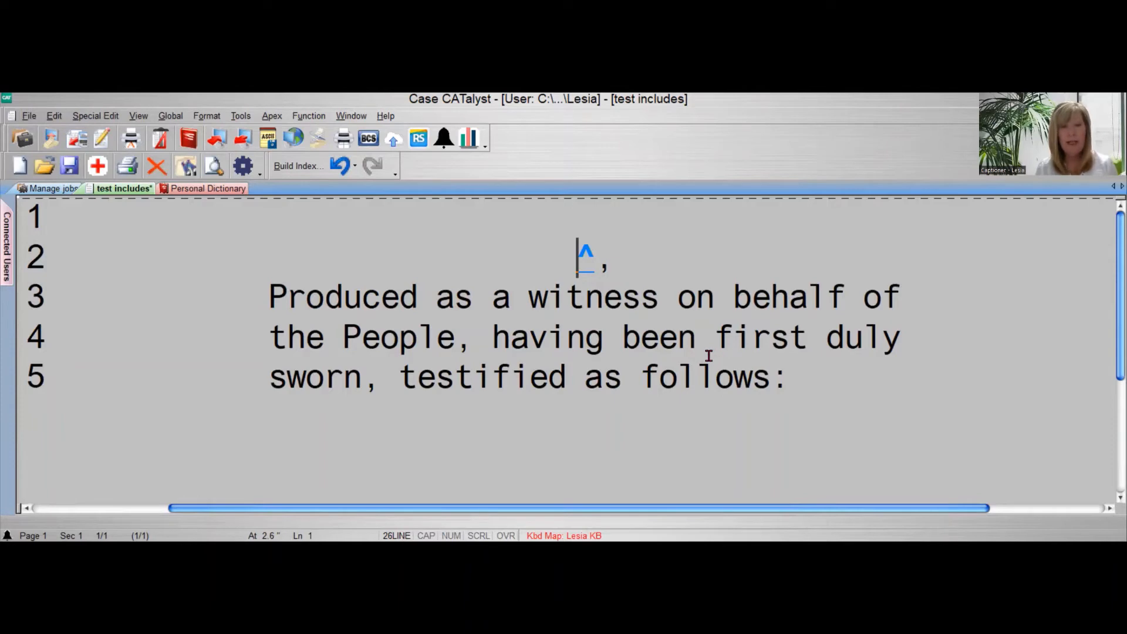
Reveal the formatting codes around the witness name and examine the index heading, orphan control, scanstop and underline codes.
key("alt+F3")
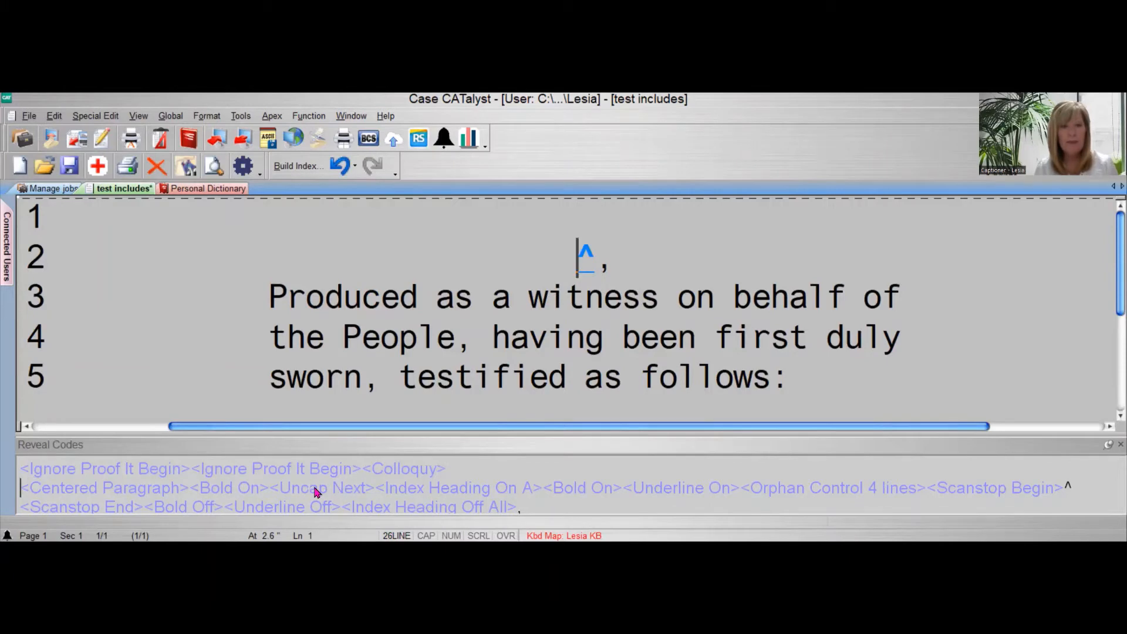
left_click(469, 494)
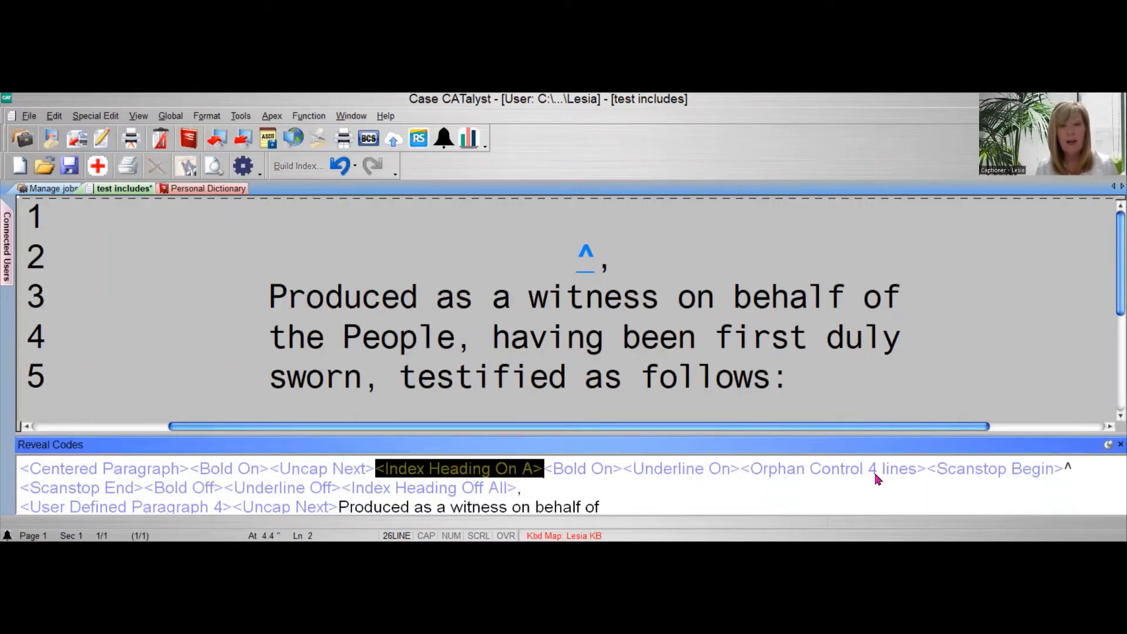
left_click(828, 470)
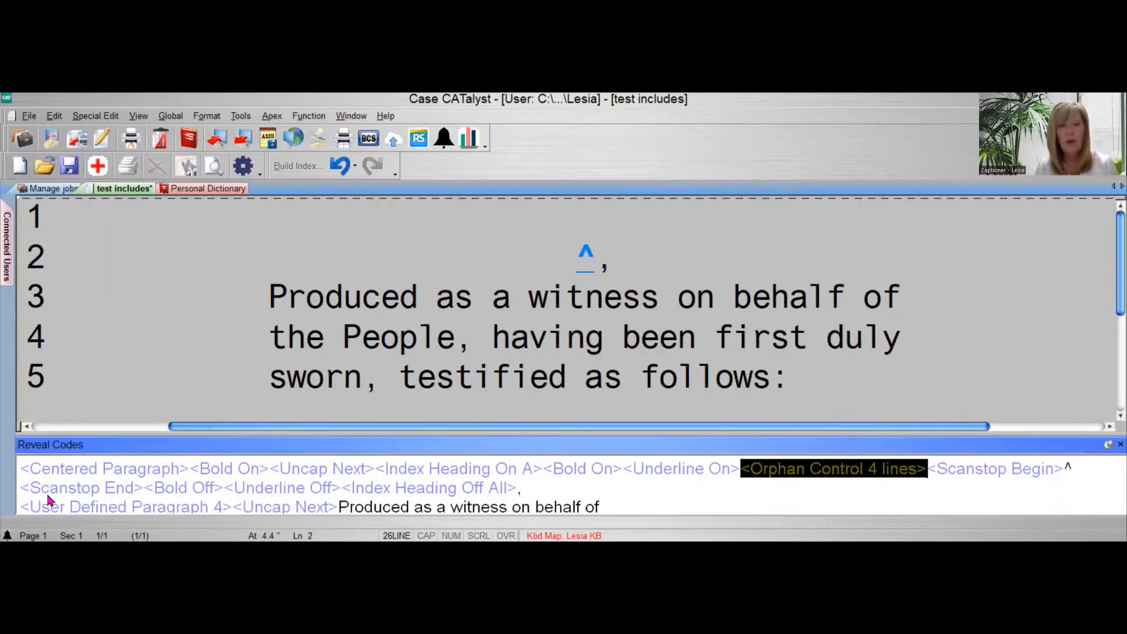
left_click(68, 492)
left_click(301, 492)
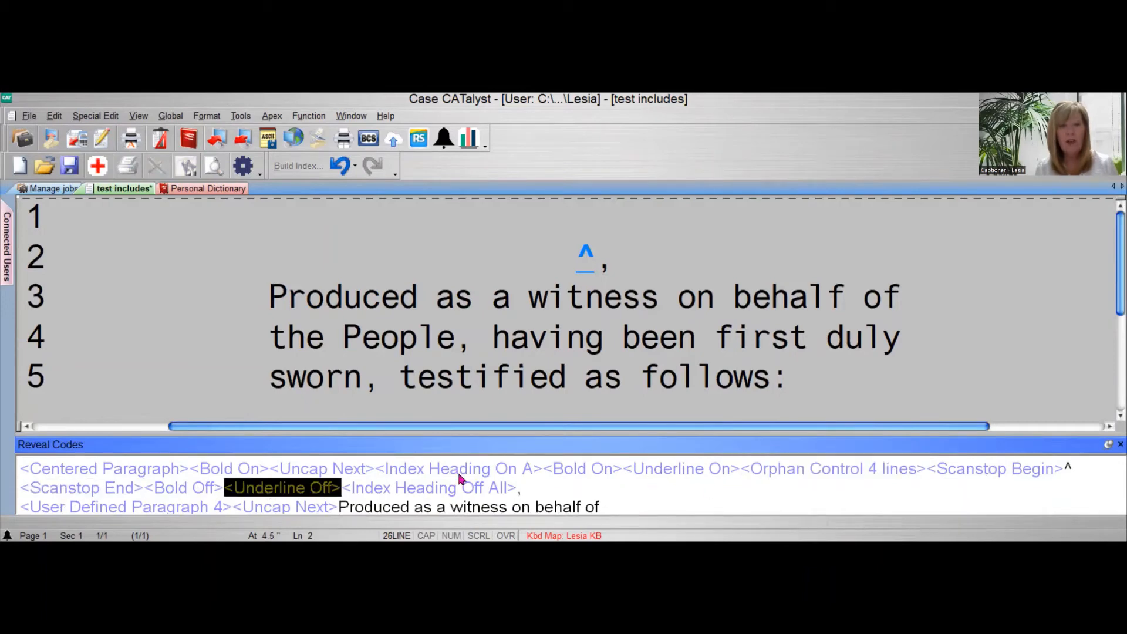
left_click(467, 490)
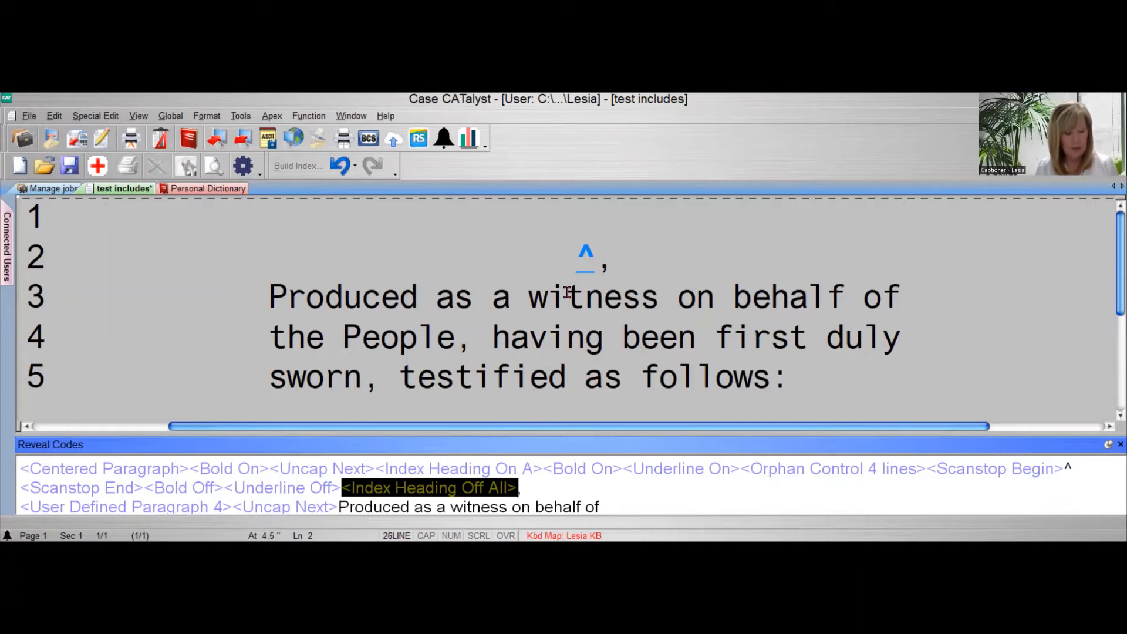
key("alt+F3")
Add three new lines after the witness paragraph ending in "testified as follows:".
left_click(898, 380)
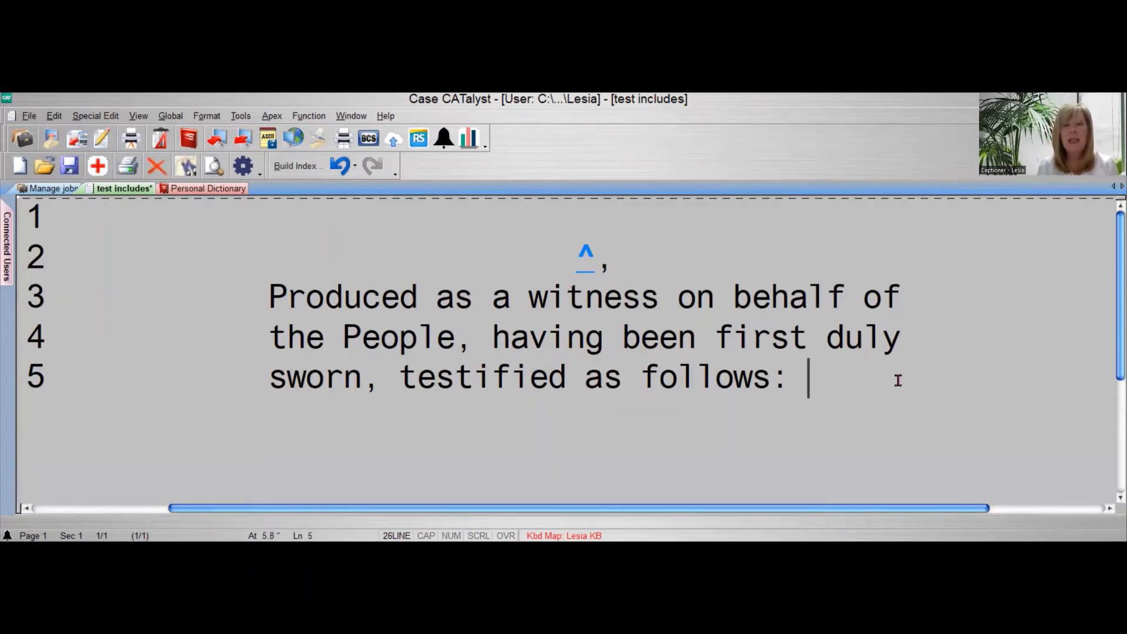
key("Return")
key("Return")
key("Return")
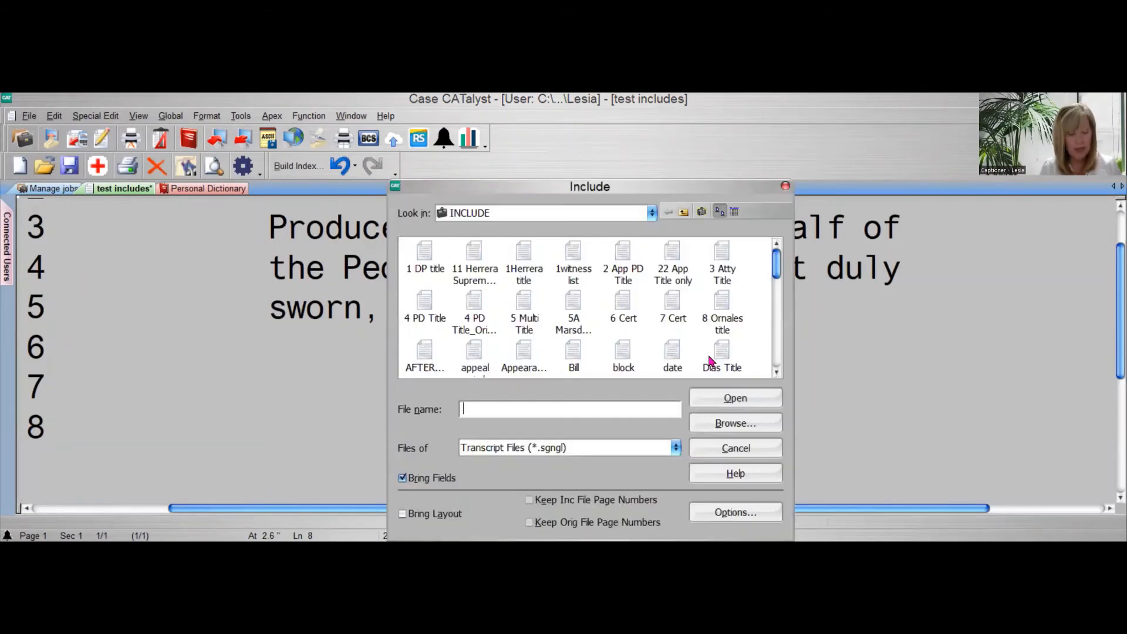
type("zsw")
key("BackSpace")
key("BackSpace")
key("BackSpace")
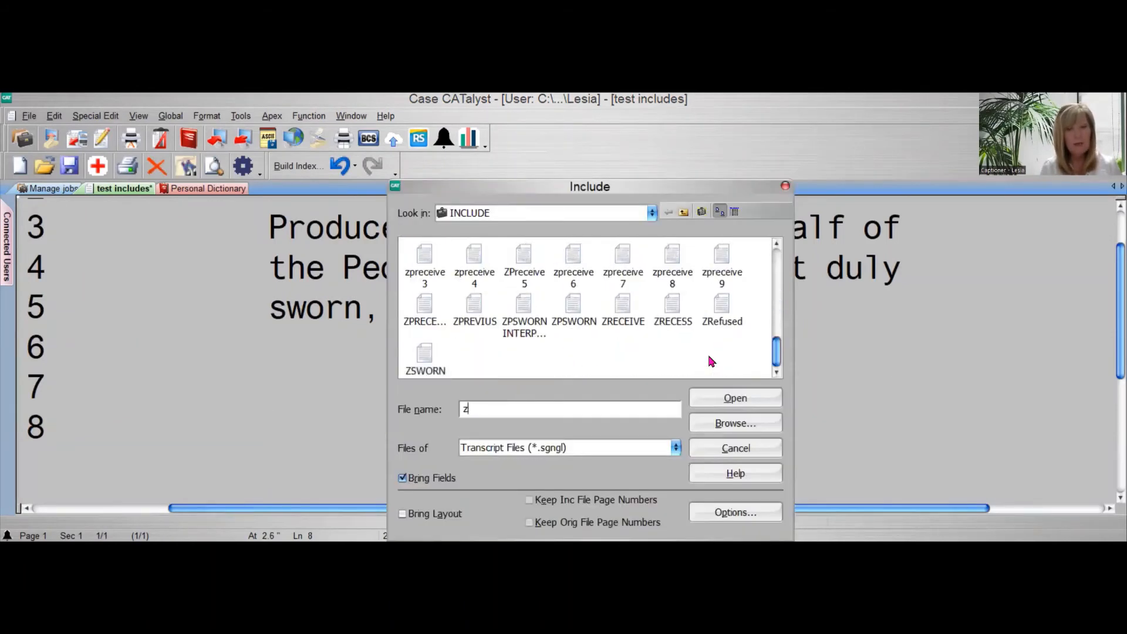
type("psworn")
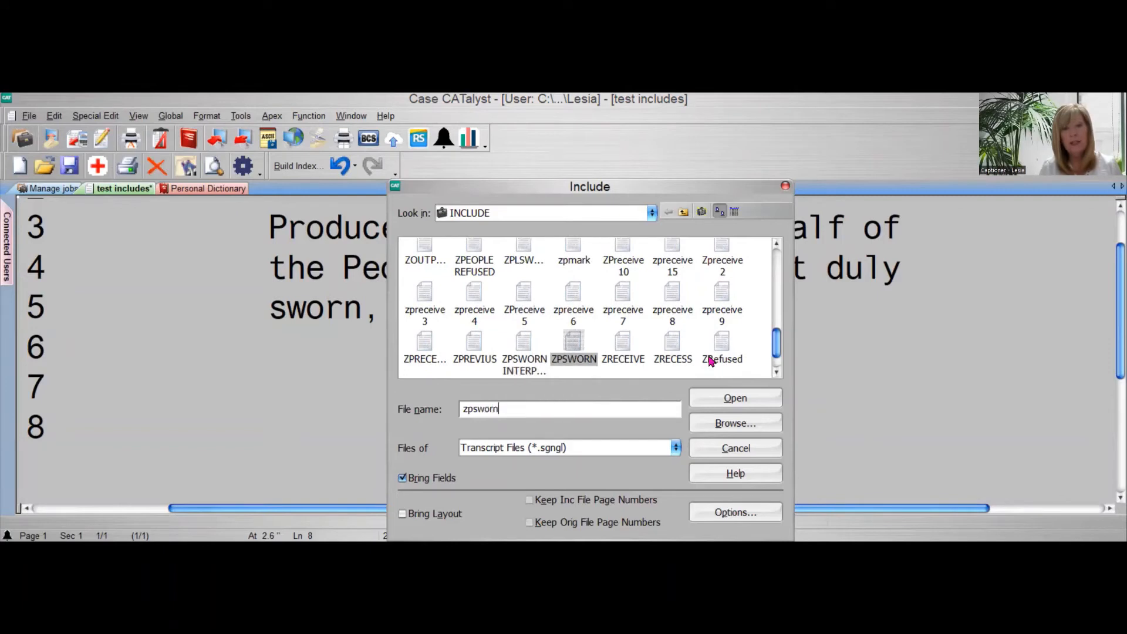
key("BackSpace")
key("BackSpace")
key("BackSpace")
key("BackSpace")
key("BackSpace")
key("BackSpace")
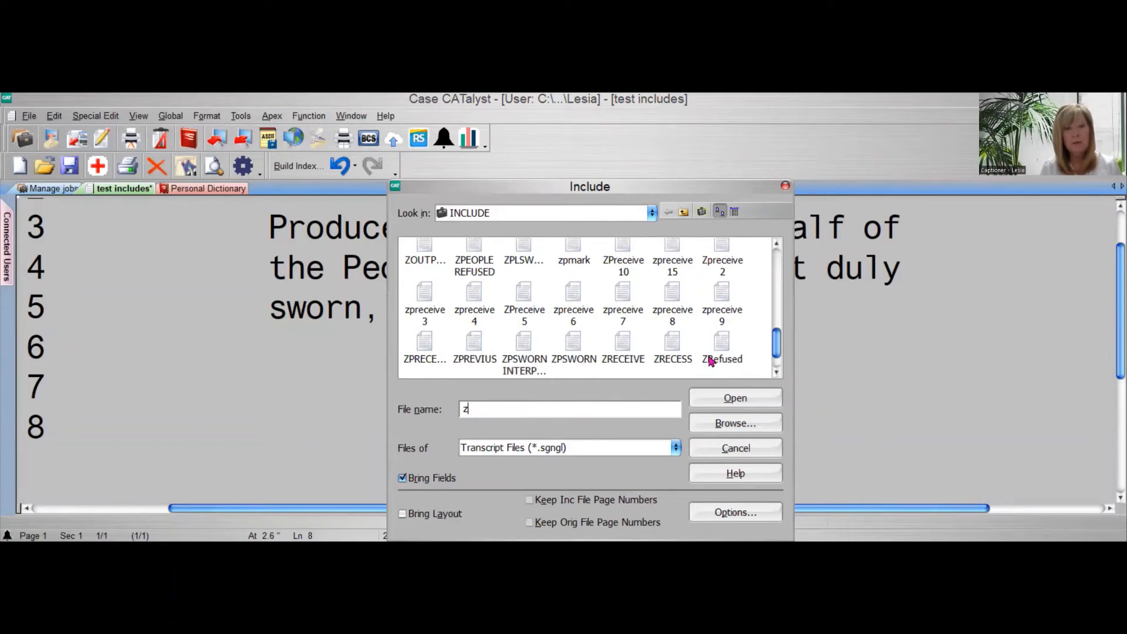
Include the ZPSWORN INTERPRETER file below the first witness paragraph and place the cursor after "through the interpreter:".
double_click(520, 352)
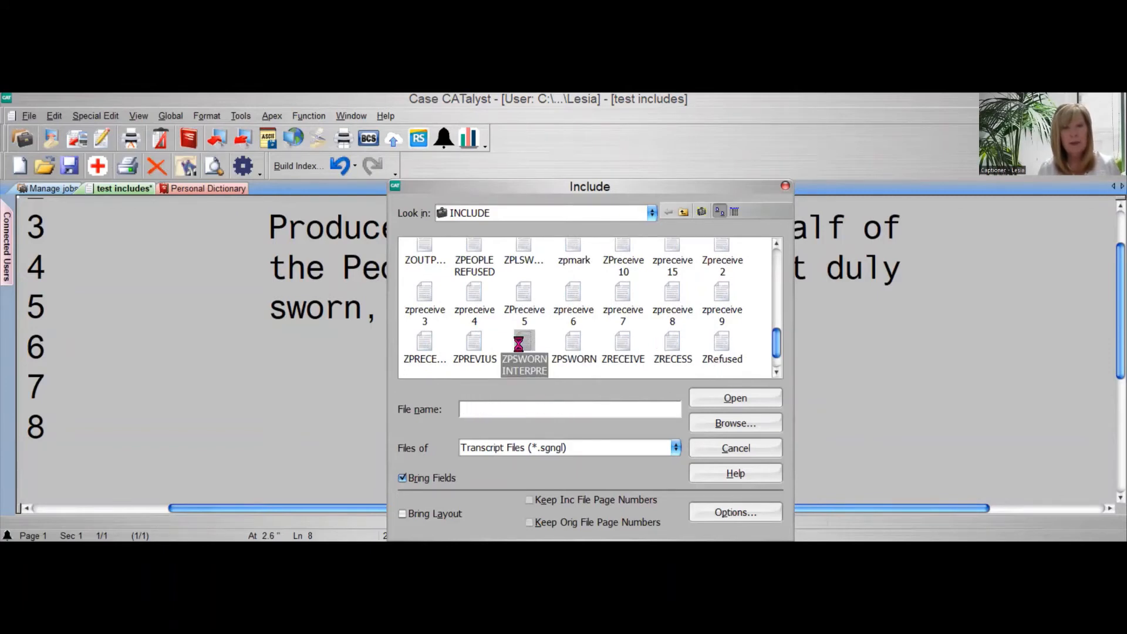
scroll(609, 378, "down", 2)
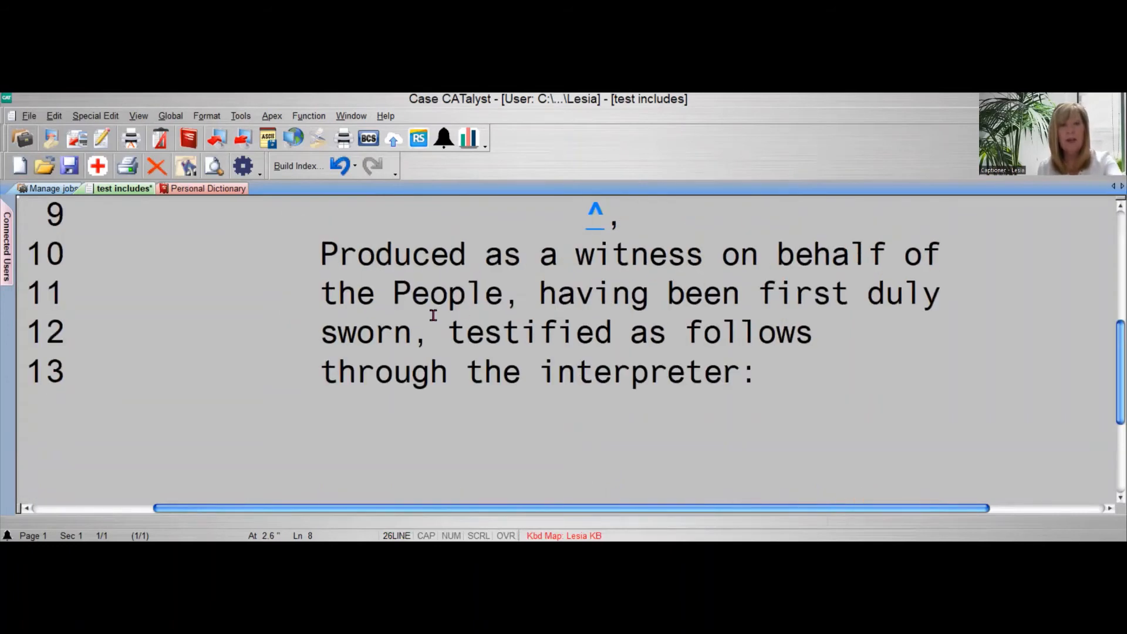
left_click(779, 382)
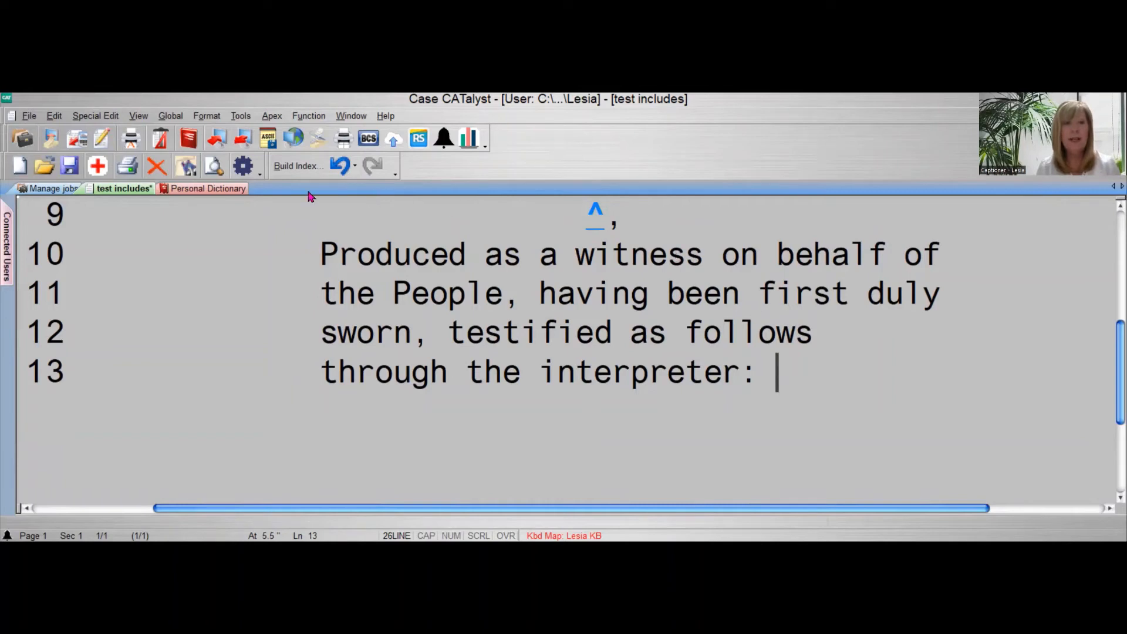
Start an auto include entry in the Personal Dictionary with the steno /POERPBZ.
left_click(215, 189)
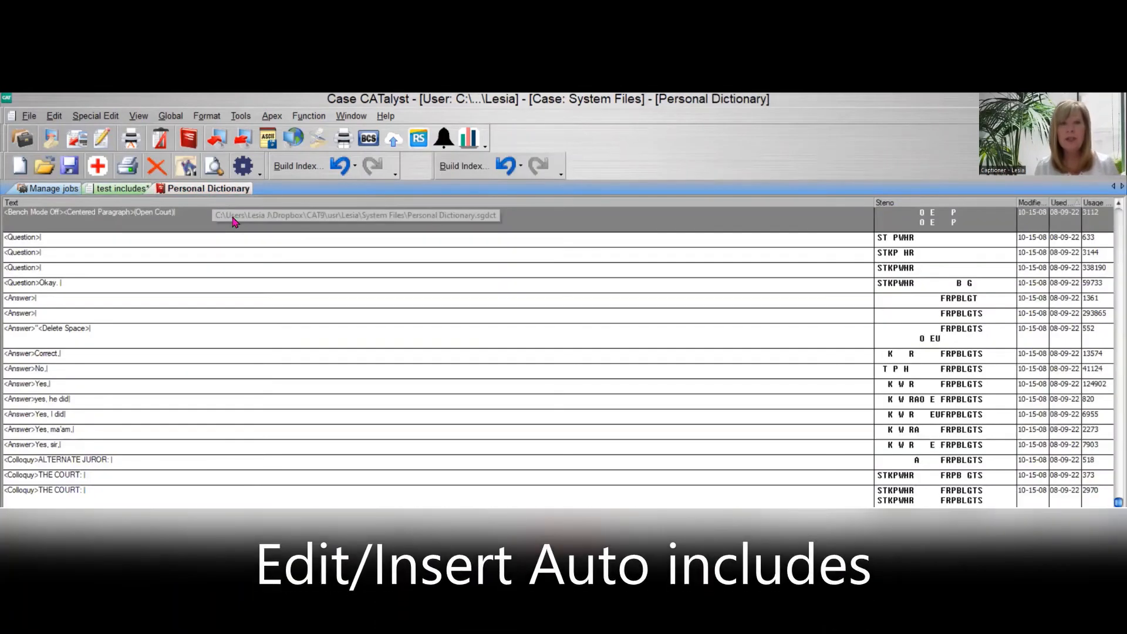
left_click(58, 117)
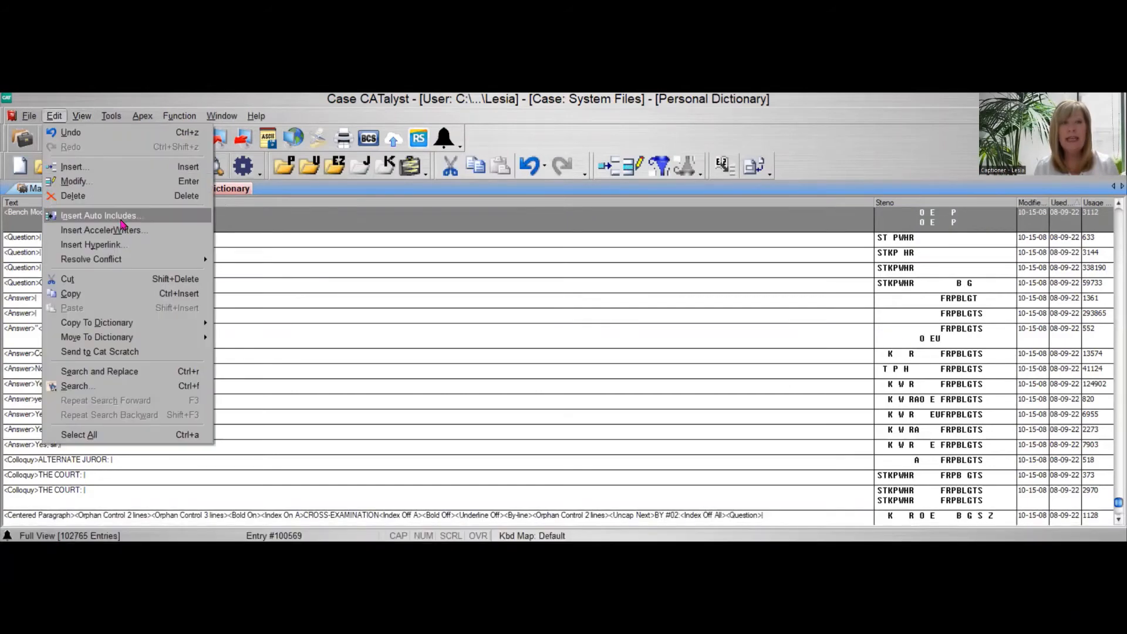
left_click(121, 220)
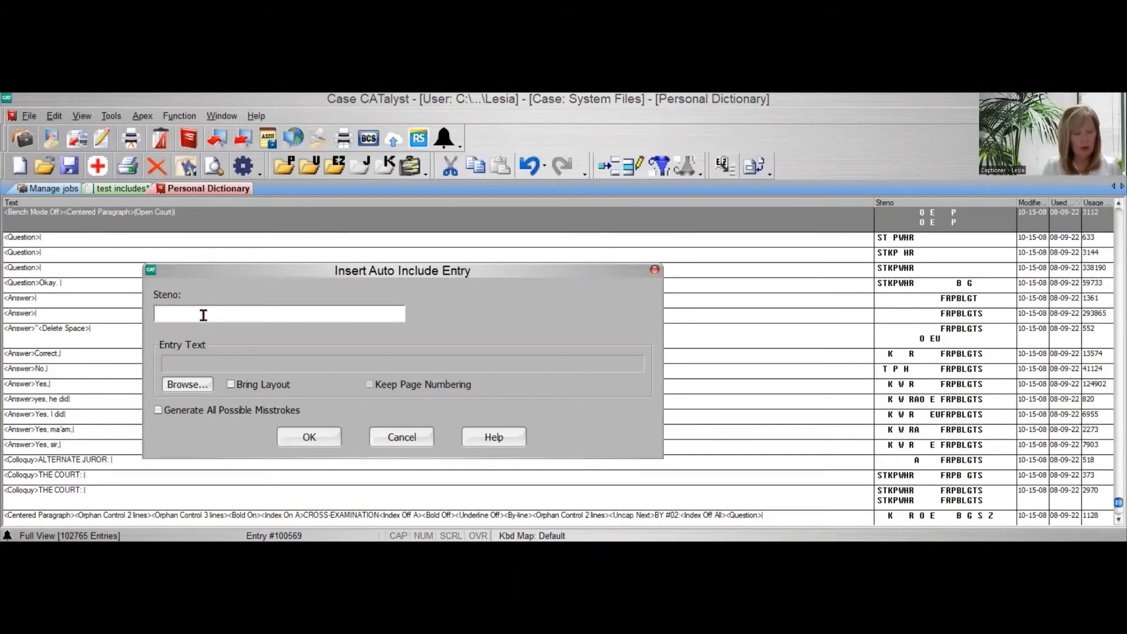
type("/POERPBZ")
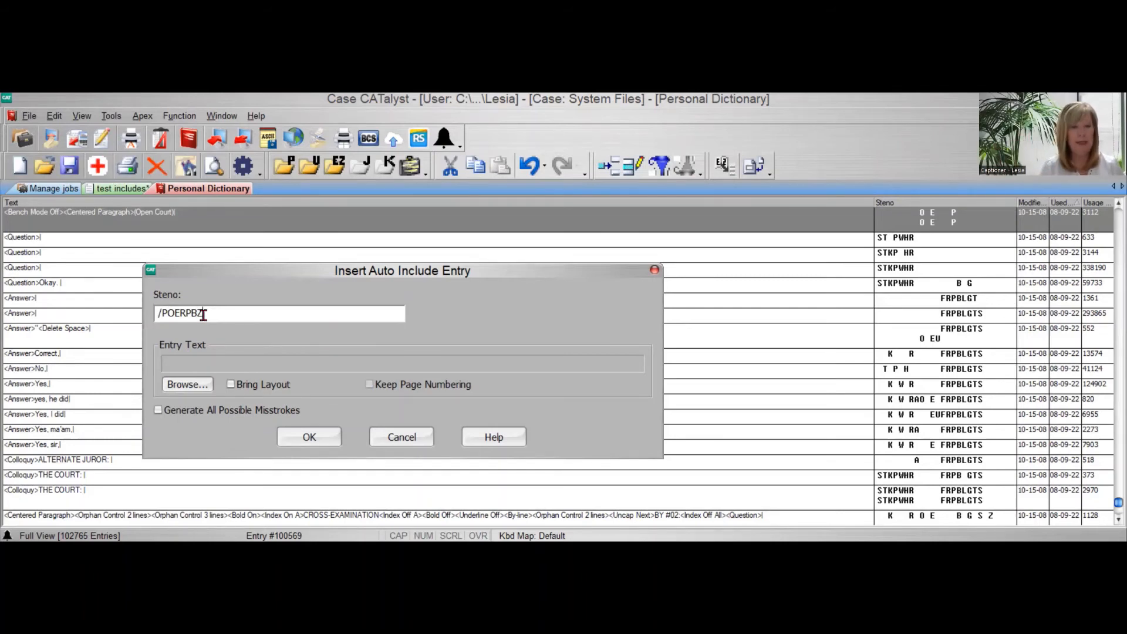
Choose the ZPSWORN file from the INCLUDE case for the auto include entry and cancel the entry.
left_click(189, 386)
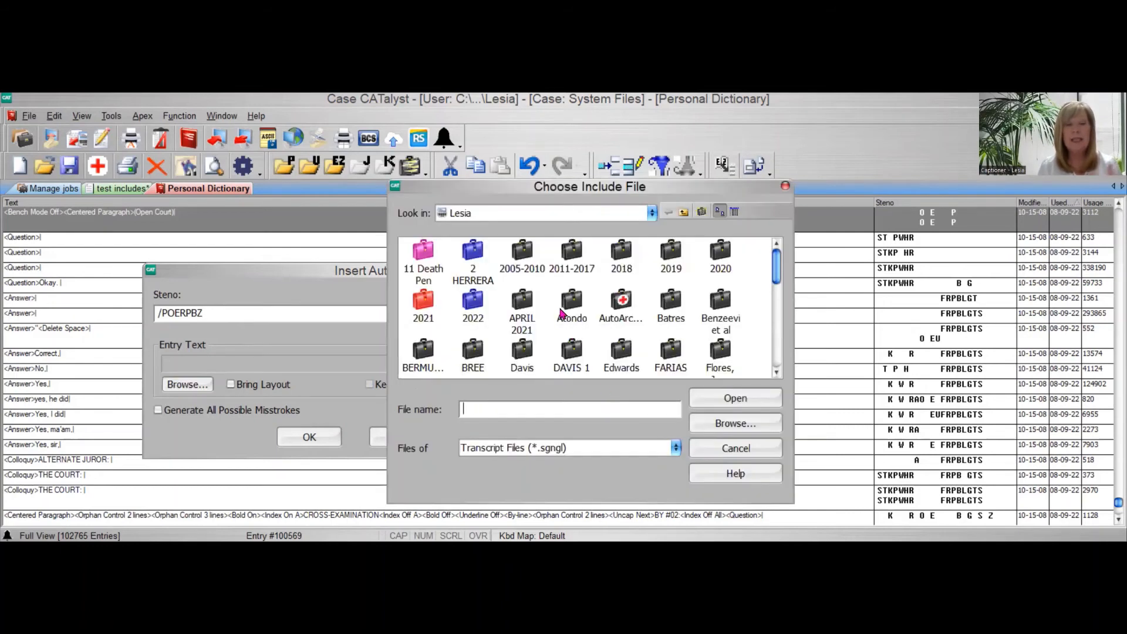
scroll(566, 314, "down", 3)
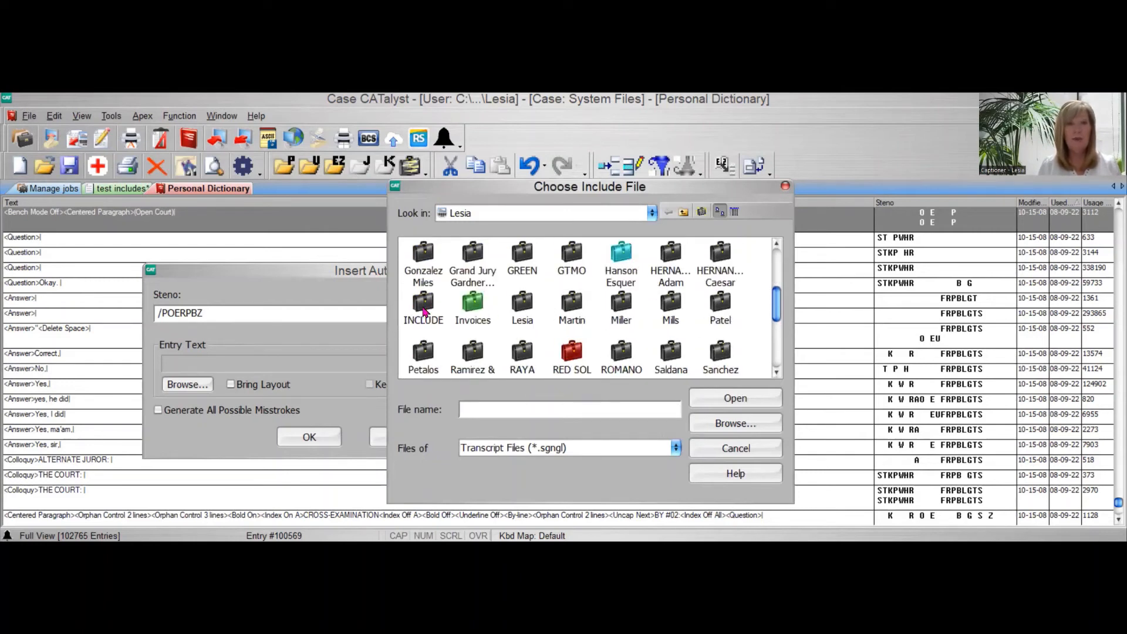
double_click(420, 304)
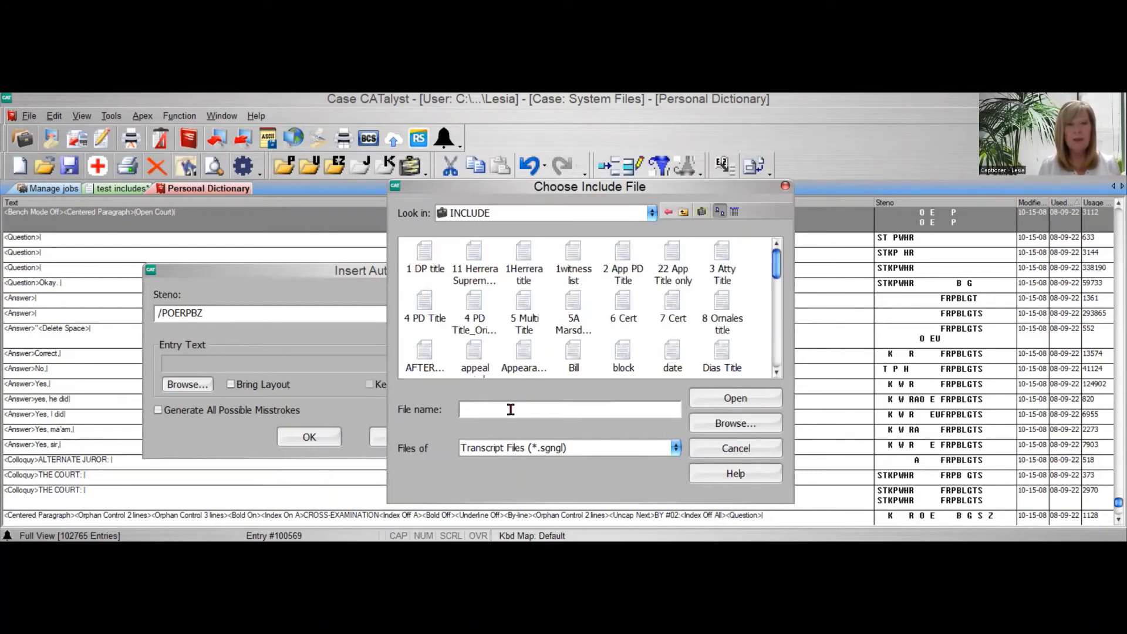
type("ZPSWO")
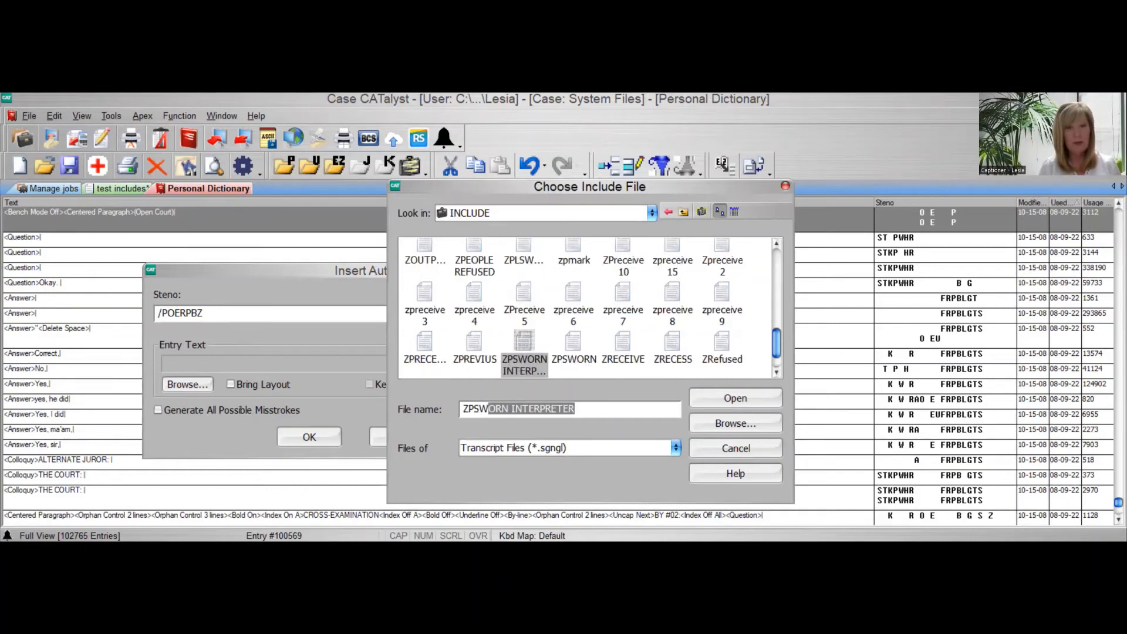
type("RN")
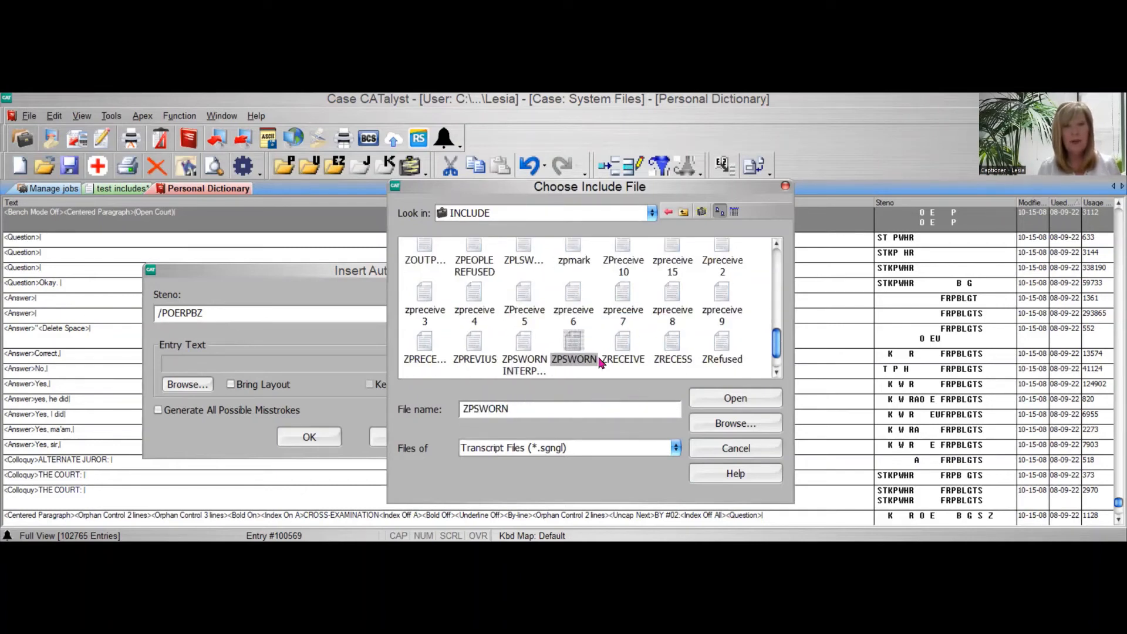
double_click(567, 341)
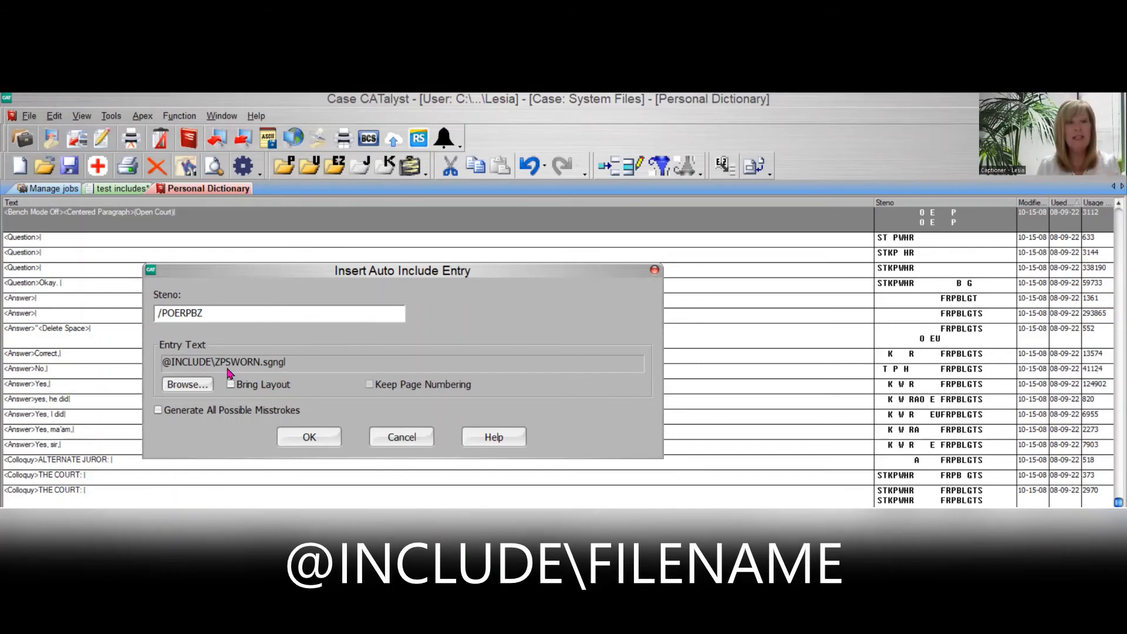
left_click(383, 437)
Return to the test includes transcript and add two new lines after the paragraph ending in "through the interpreter:".
left_click(121, 189)
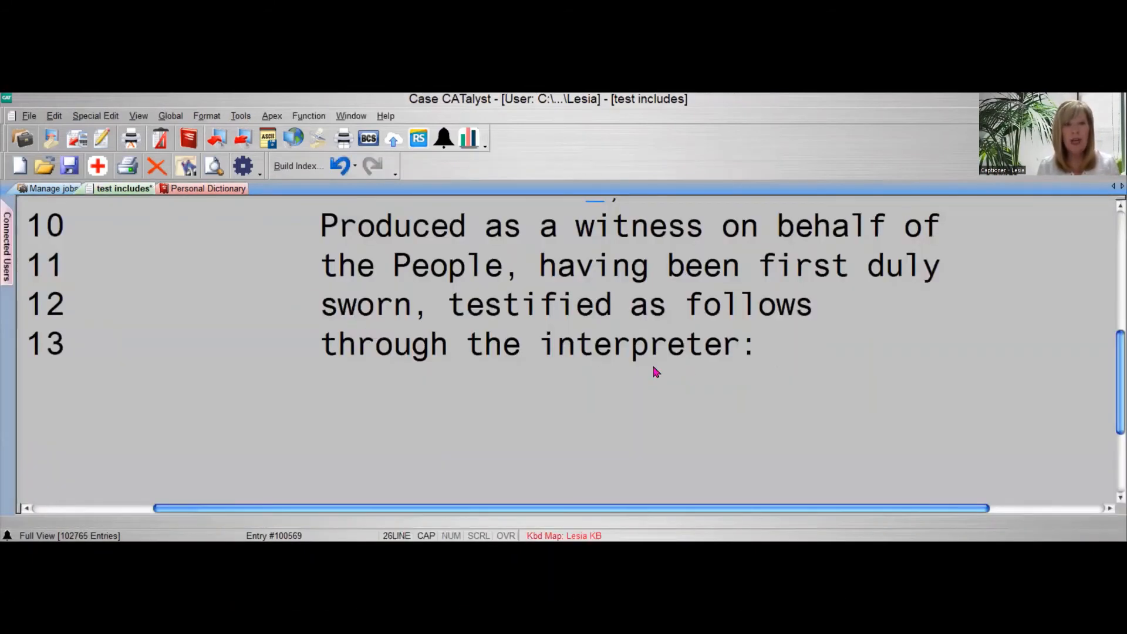
left_click(778, 396)
key("Return")
key("Return")
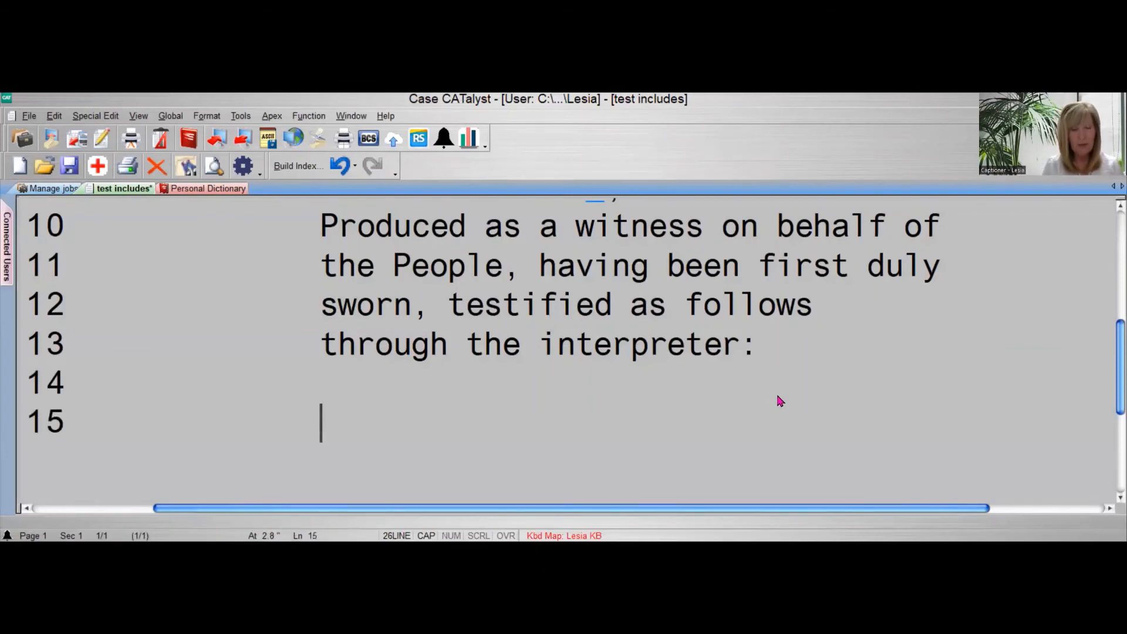
Include the ZPSWORN file from the INCLUDE case at line 15 of the transcript.
key("alt+i")
type("ZSW")
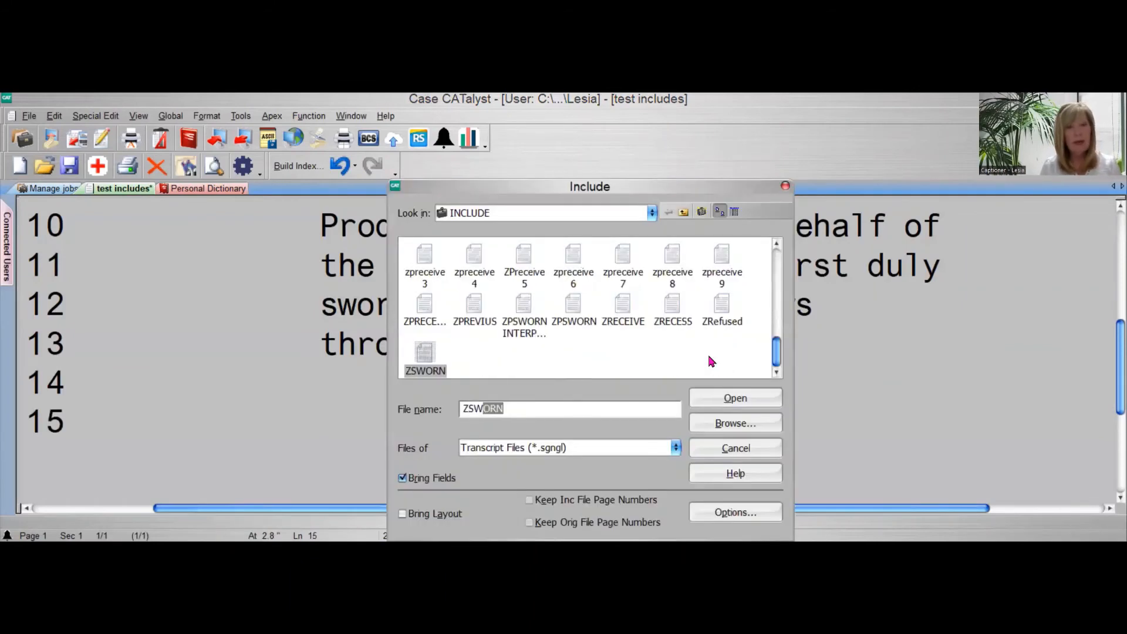
key("BackSpace")
key("BackSpace")
key("BackSpace")
type("PSWORN")
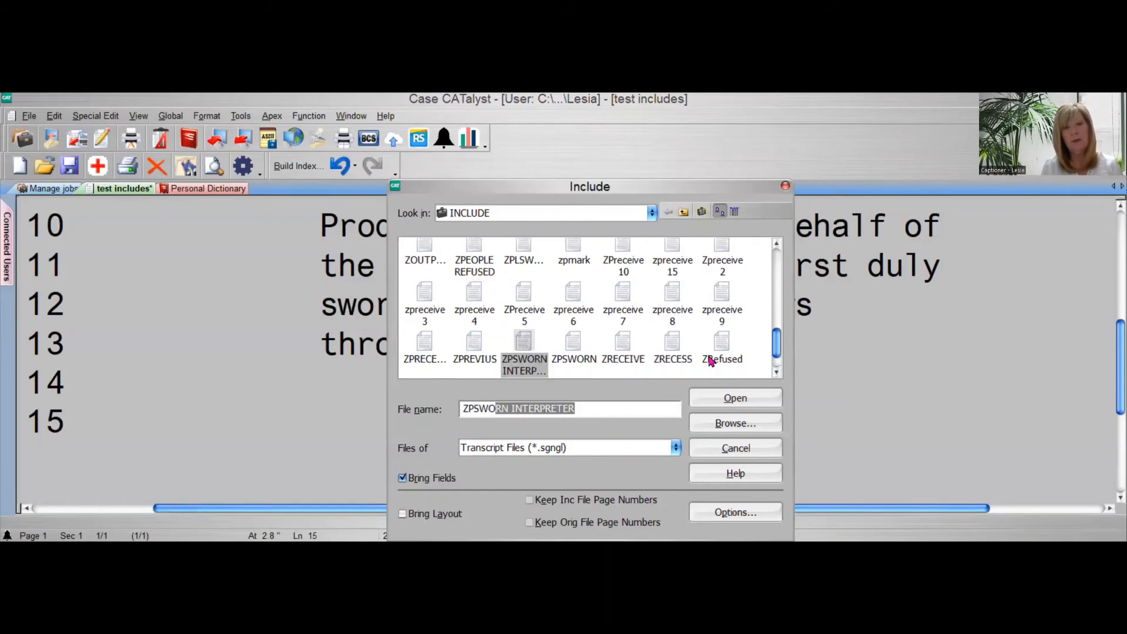
key("Return")
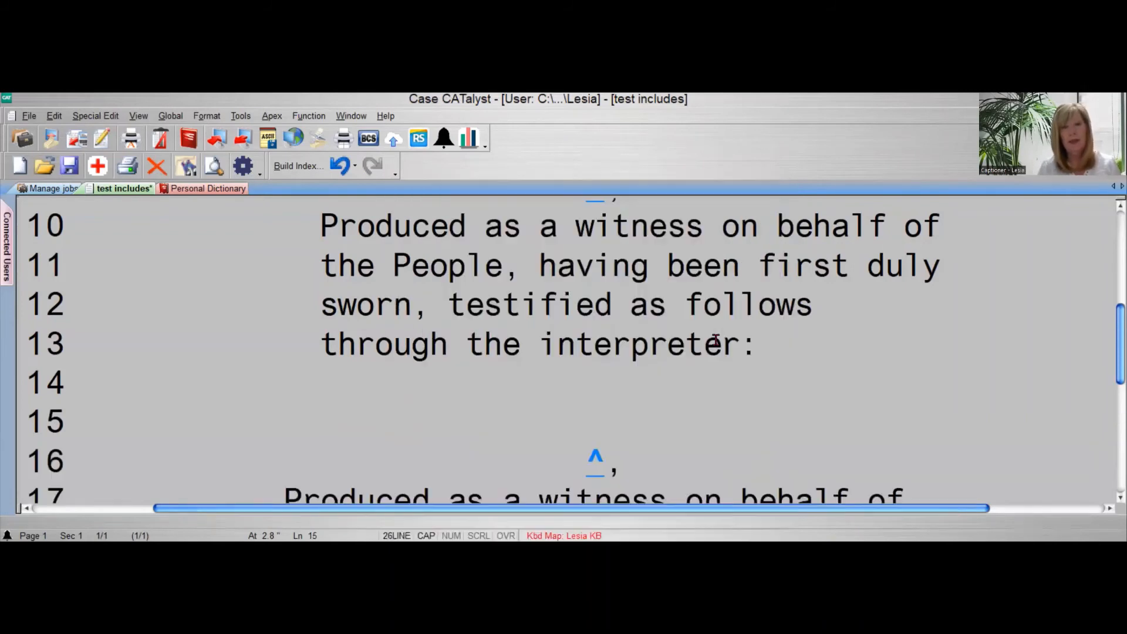
Add a new line after the last witness paragraph ending in "testified as follows:".
scroll(717, 340, "down", 2)
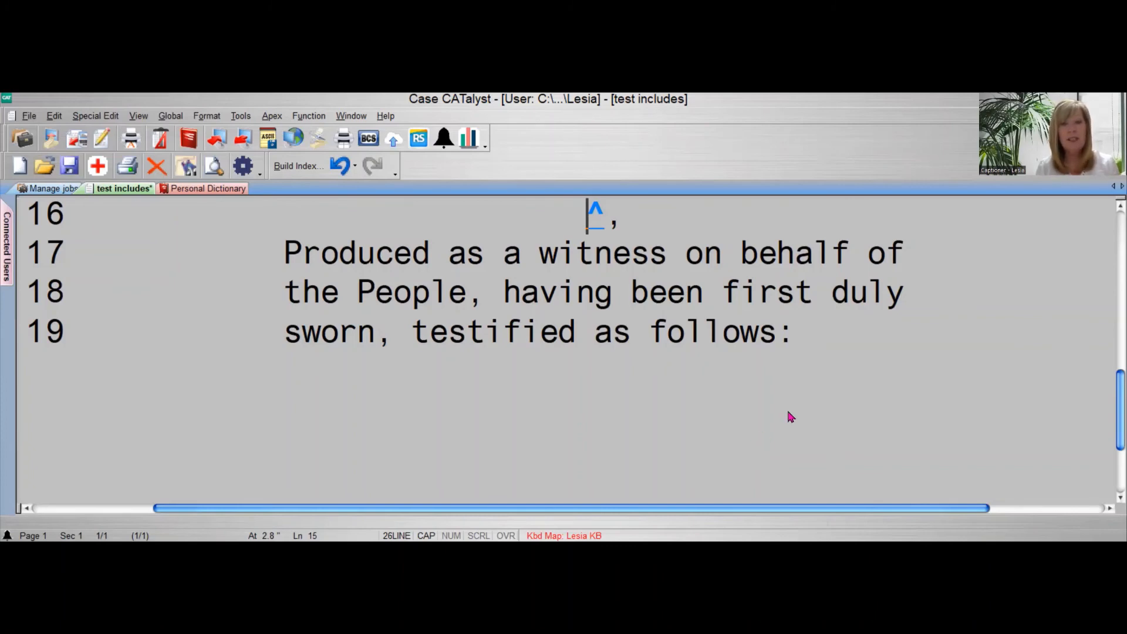
left_click(828, 345)
key("Return")
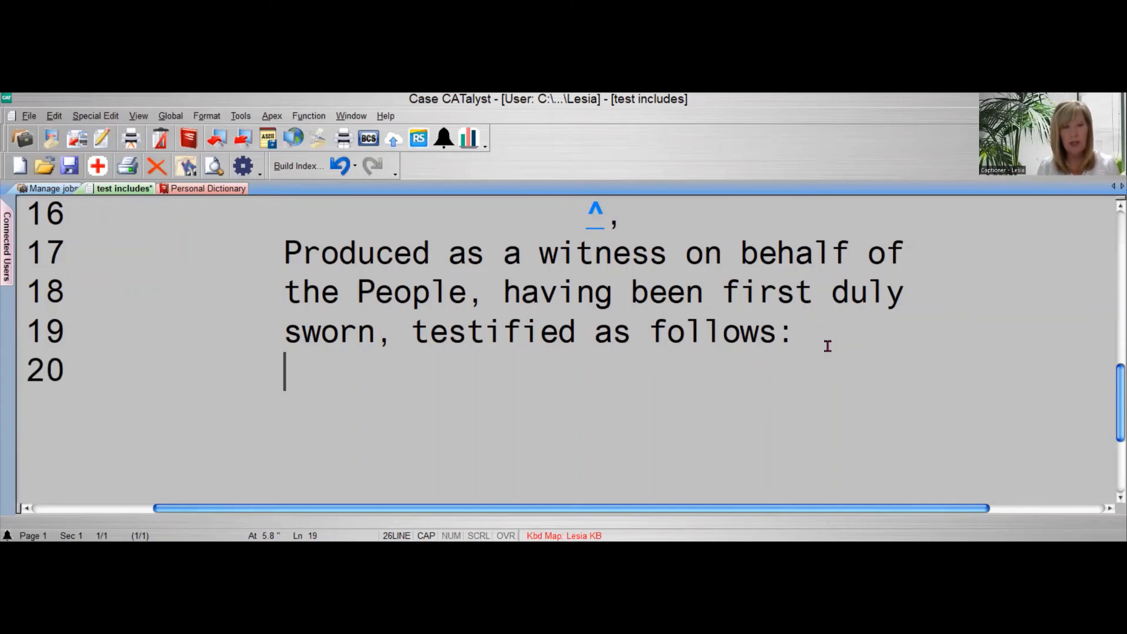